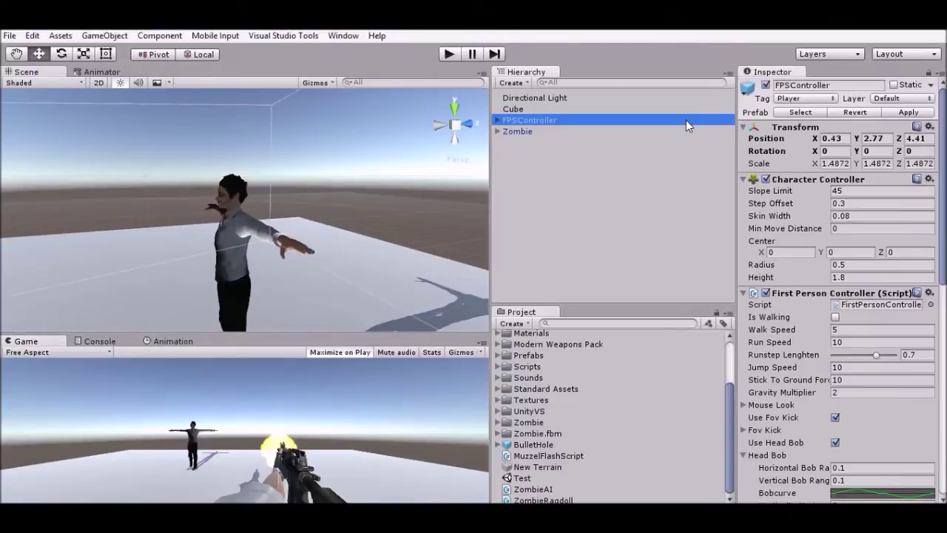
Inspect the scene from several angles, looking over the rifle, the player camera and the zombie on the platform.
click(631, 172)
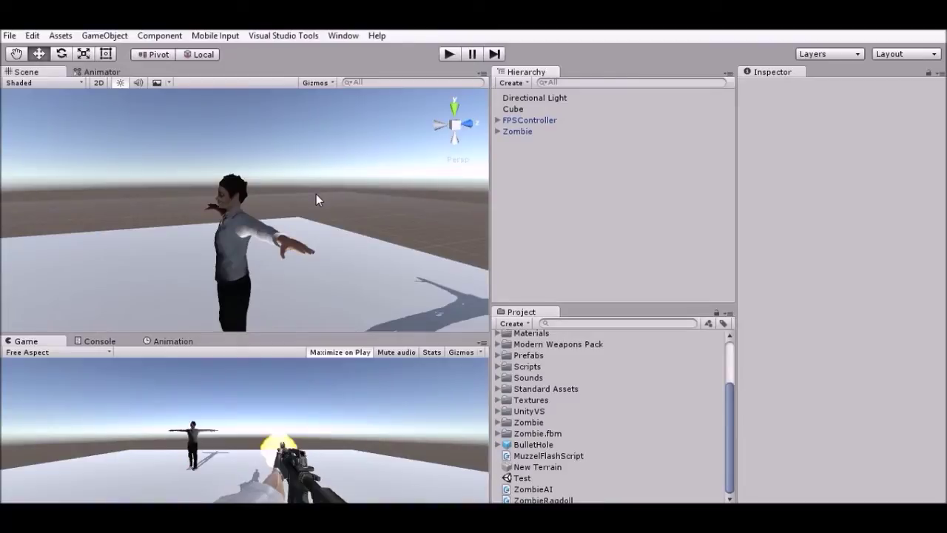
alt+drag(308, 189, 363, 244)
alt+scroll(370, 255, down, 5)
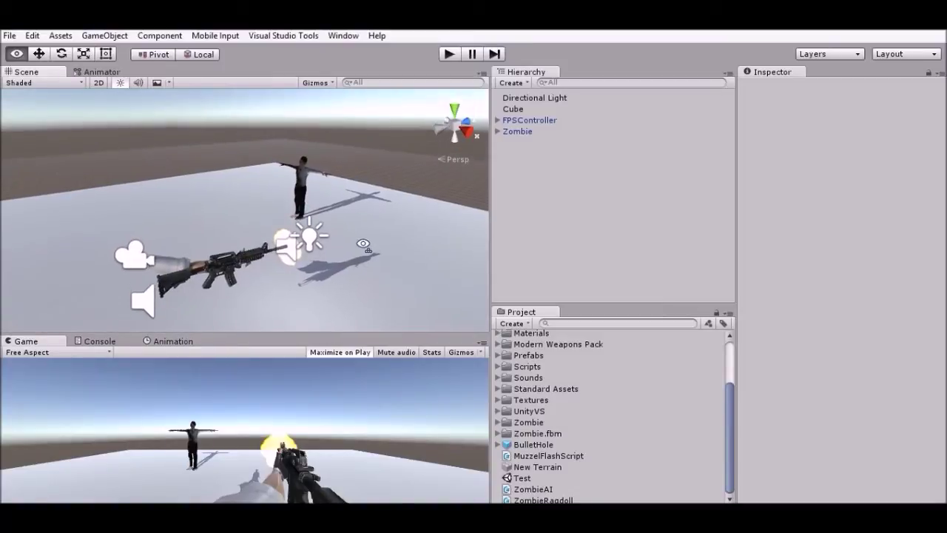
right_drag(363, 244, 332, 229)
key(s)
key(w)
key(w)
key(s)
alt+drag(333, 229, 404, 267)
alt+scroll(403, 267, down, 5)
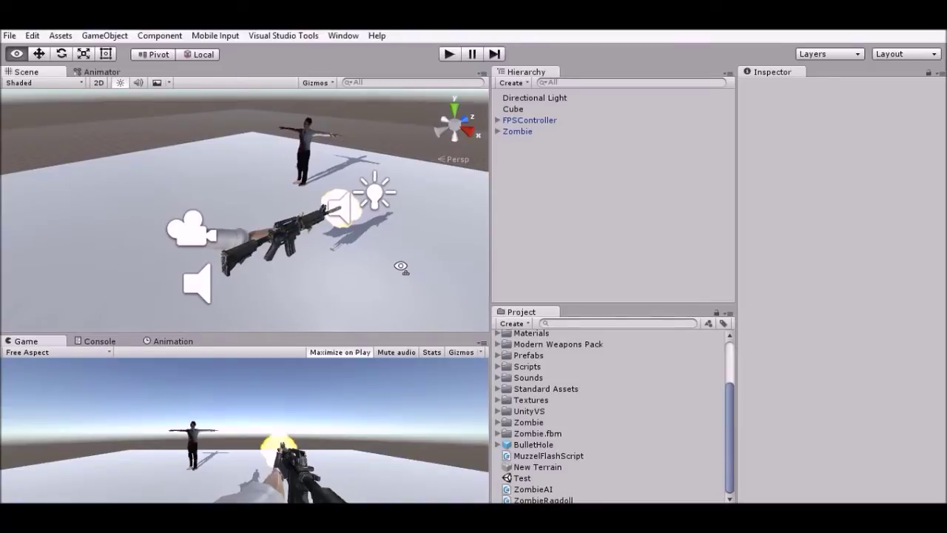
alt+drag(401, 267, 381, 261)
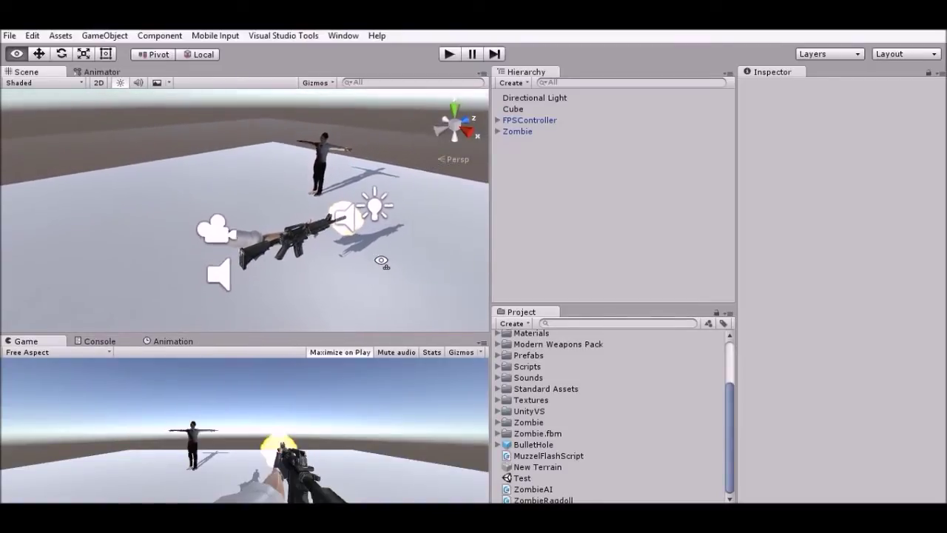
alt+scroll(382, 261, up, 8)
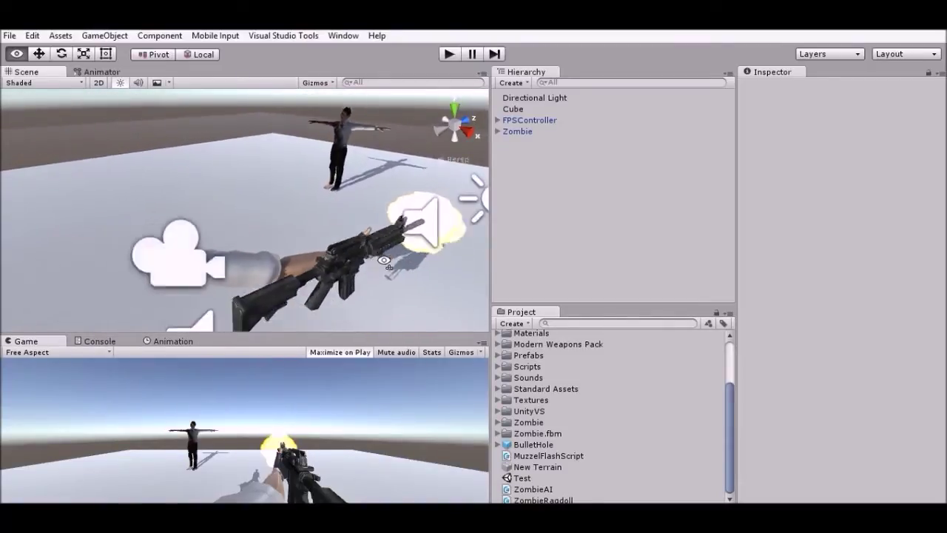
alt+drag(384, 260, 235, 236)
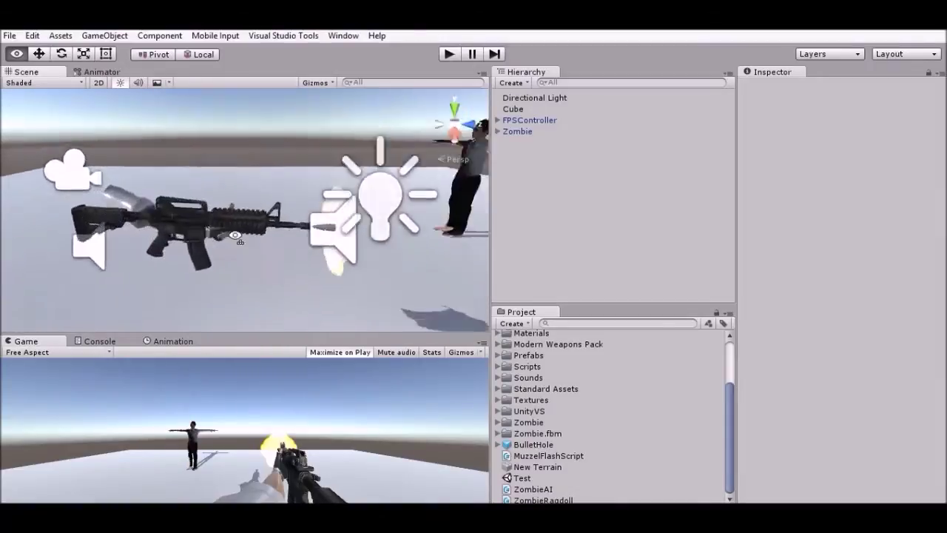
key(a)
right_drag(236, 235, 427, 235)
key(s)
key(w)
key(a)
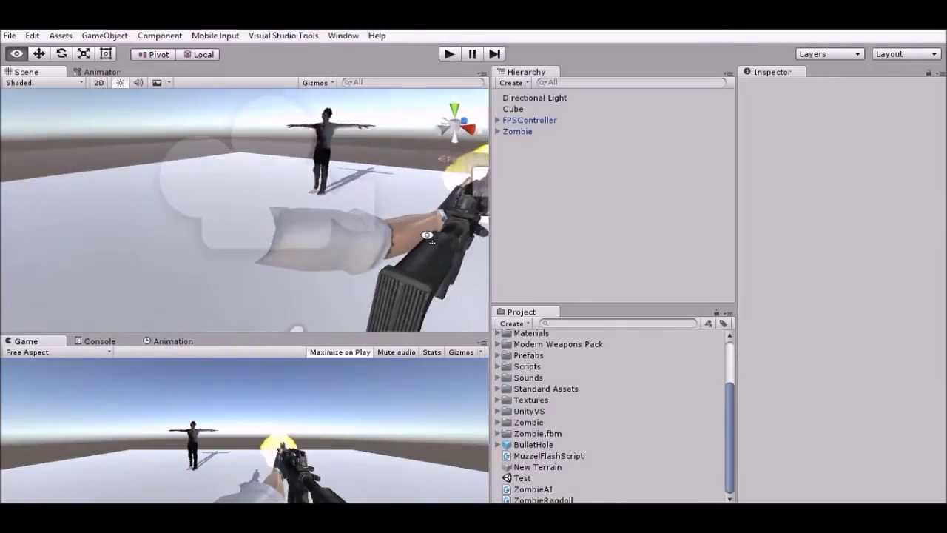
alt+drag(426, 235, 299, 175)
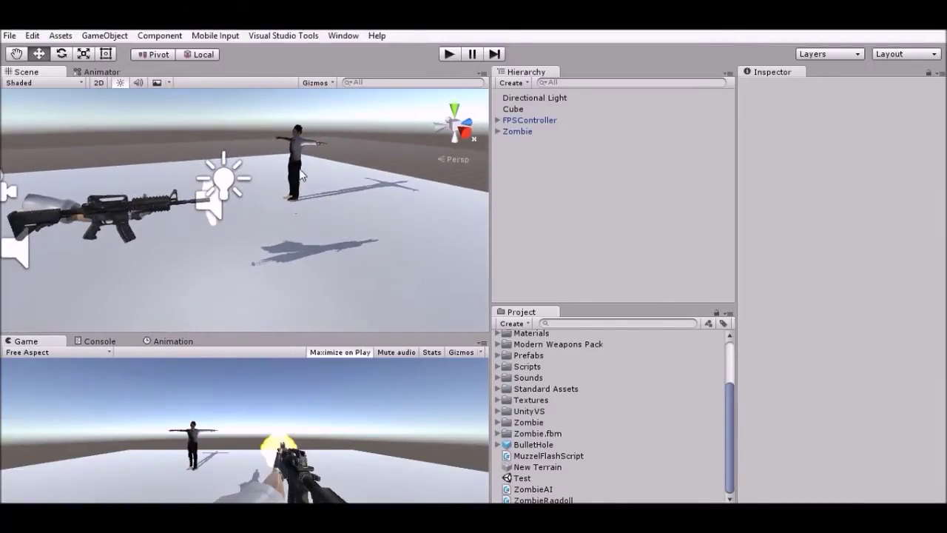
Select the Zombie object in the scene and review its Animator, Box Collider and Zombie AI script settings.
click(295, 171)
scroll(254, 207, down, 3)
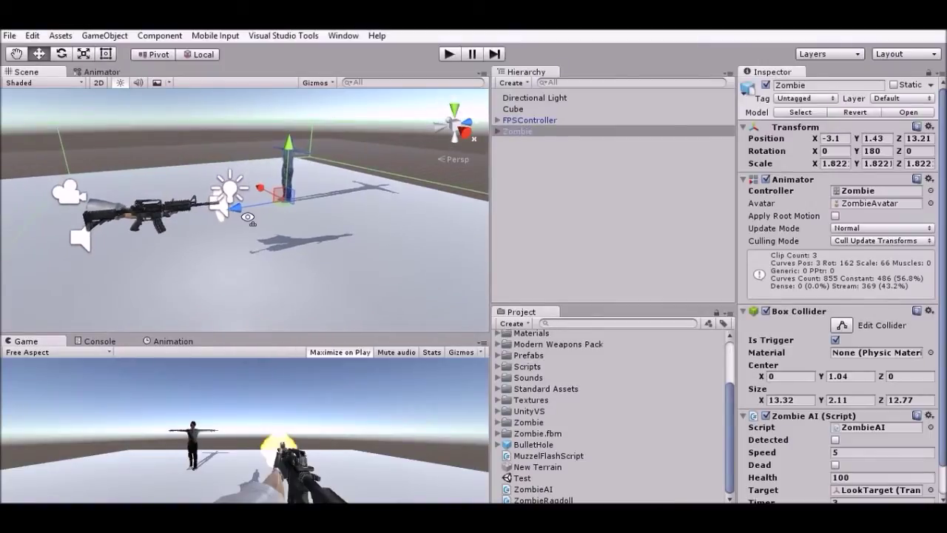
alt+drag(248, 219, 356, 219)
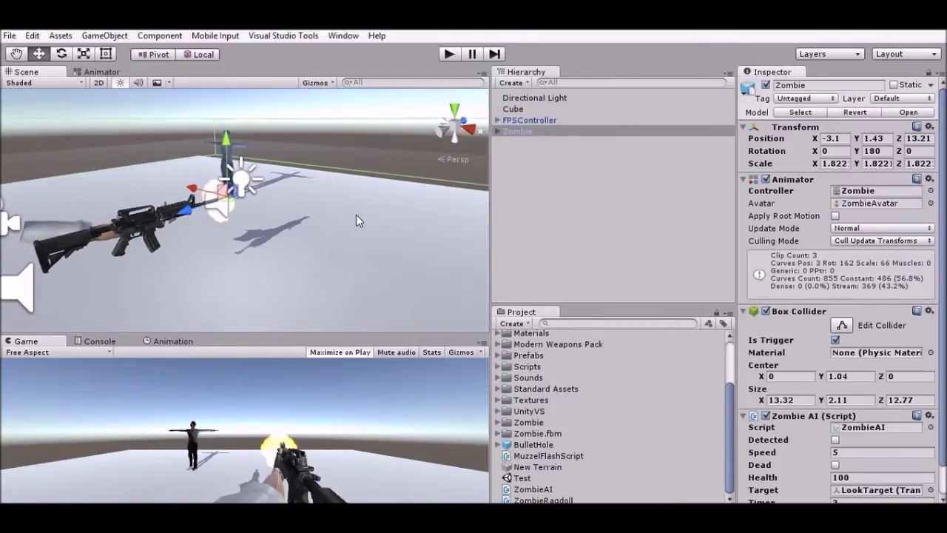
scroll(797, 293, down, 1)
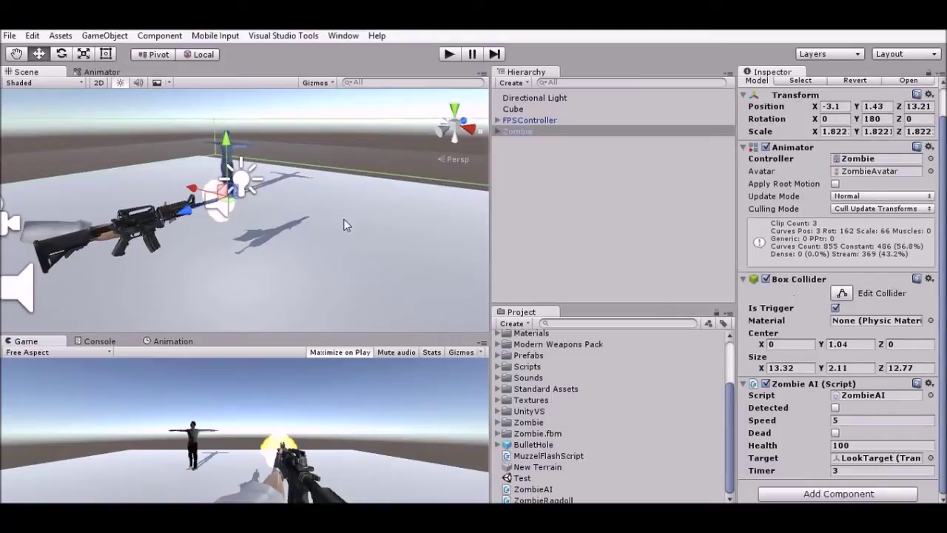
alt+drag(344, 219, 459, 212)
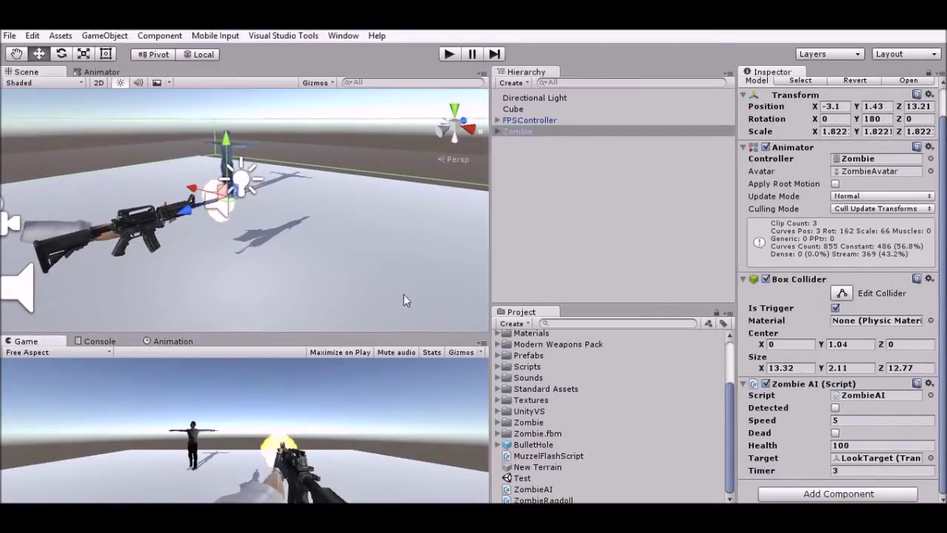
Play-test the scene by walking up to the zombie with the rifle, and stop play mode.
click(447, 54)
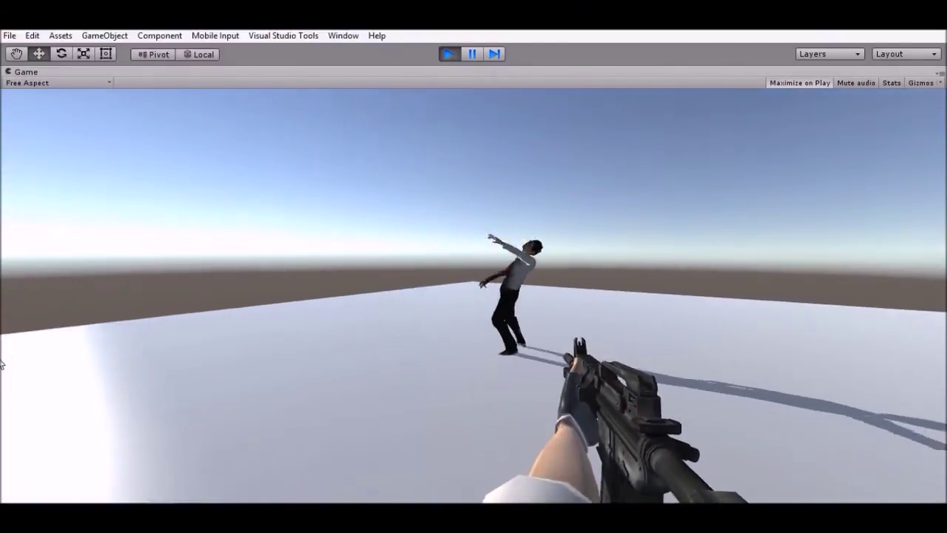
key(w)
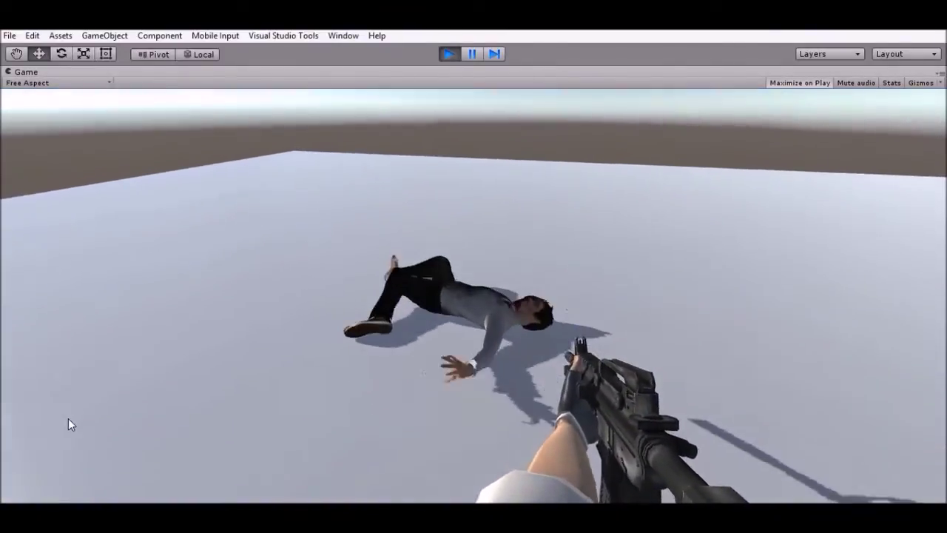
key(w)
key(a)
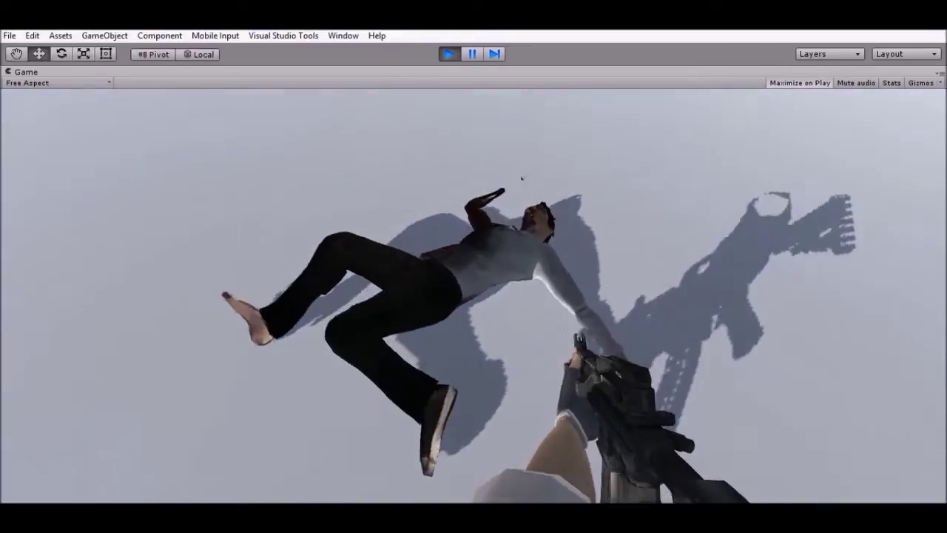
key(Escape)
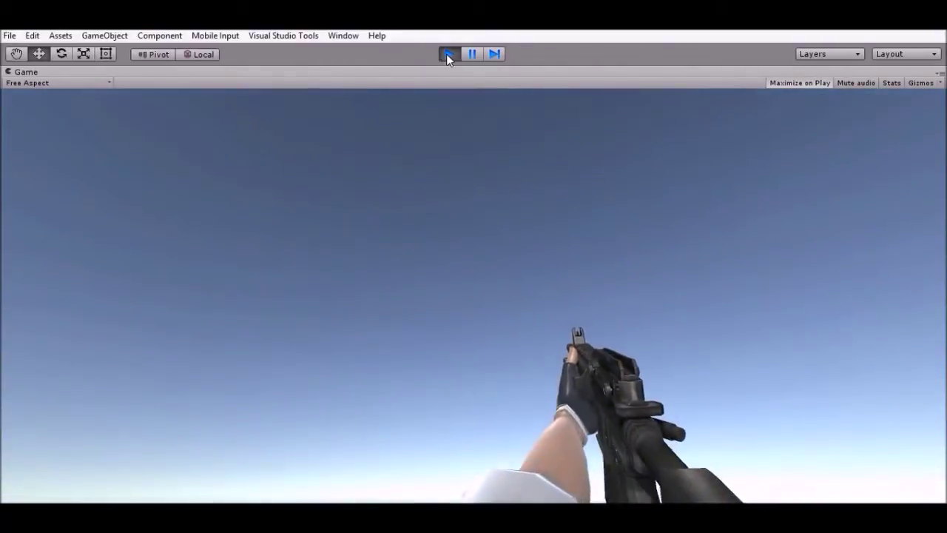
click(447, 54)
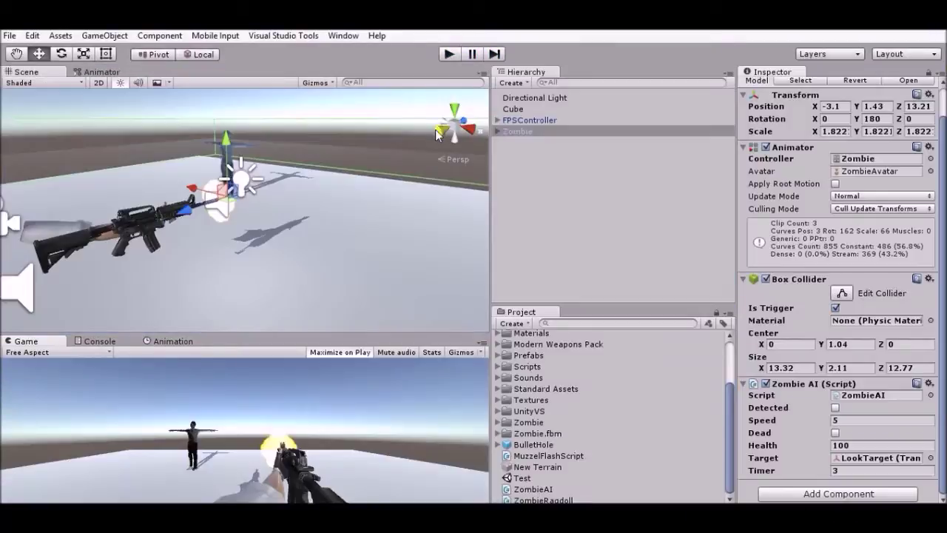
Expand the Zombie asset folder and play the zombie_run animation in an enlarged preview.
click(500, 422)
scroll(635, 422, down, 2)
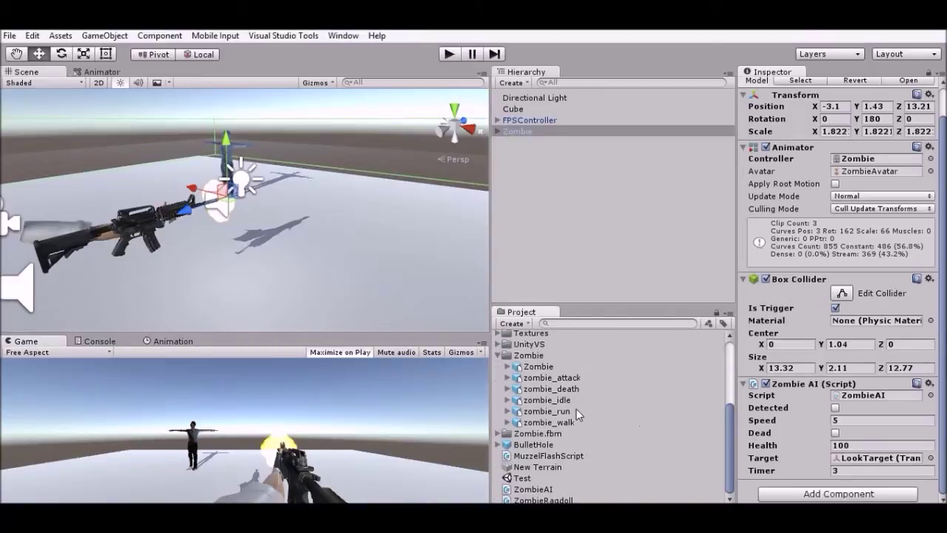
click(566, 411)
drag(806, 338, 806, 211)
click(749, 226)
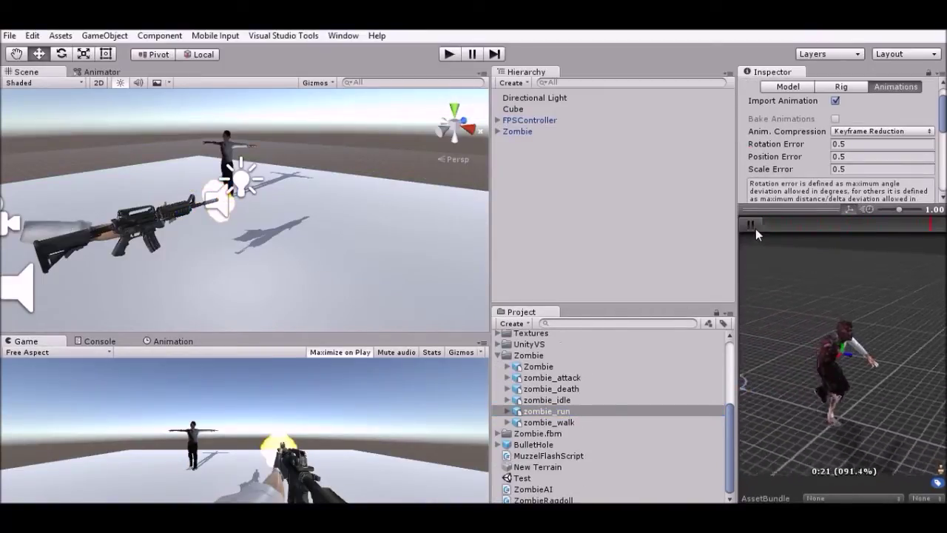
Preview the zombie_idle animation and play the zombie_attack animation, pausing it after viewing.
click(579, 399)
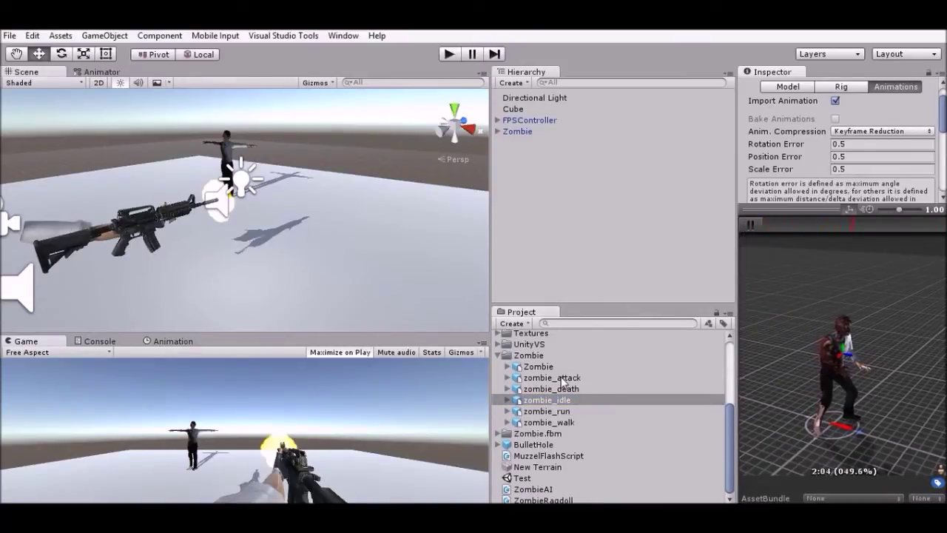
click(562, 379)
click(757, 225)
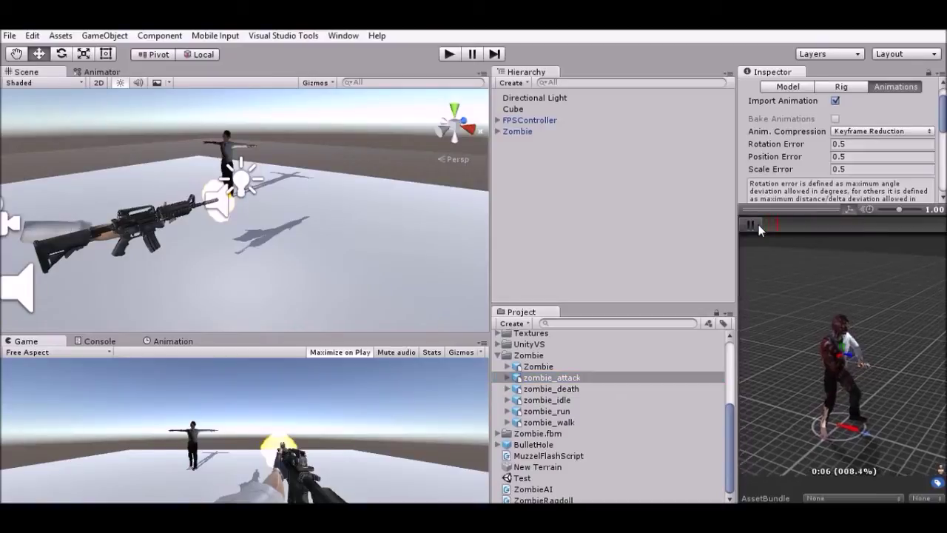
click(759, 224)
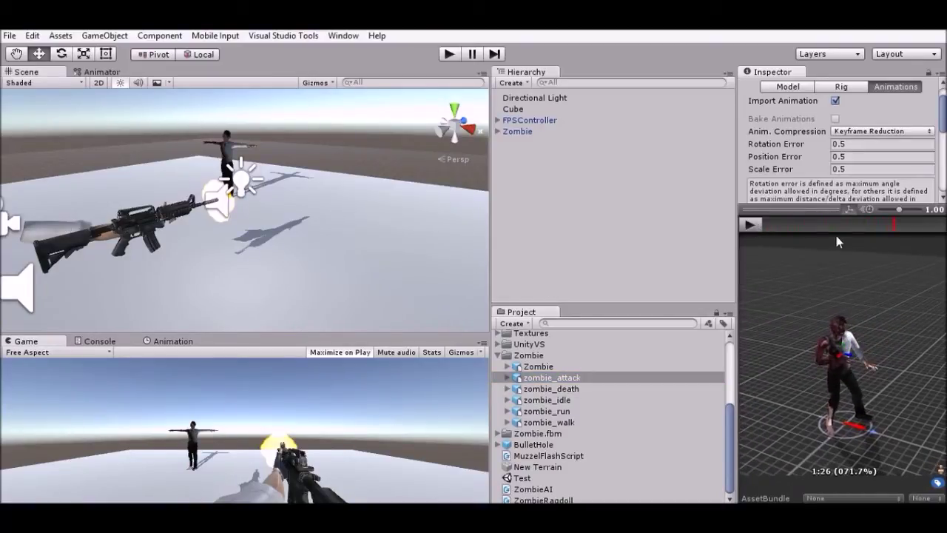
Shrink the animation preview and look through the zombie_attack clip's import settings.
drag(821, 209, 820, 345)
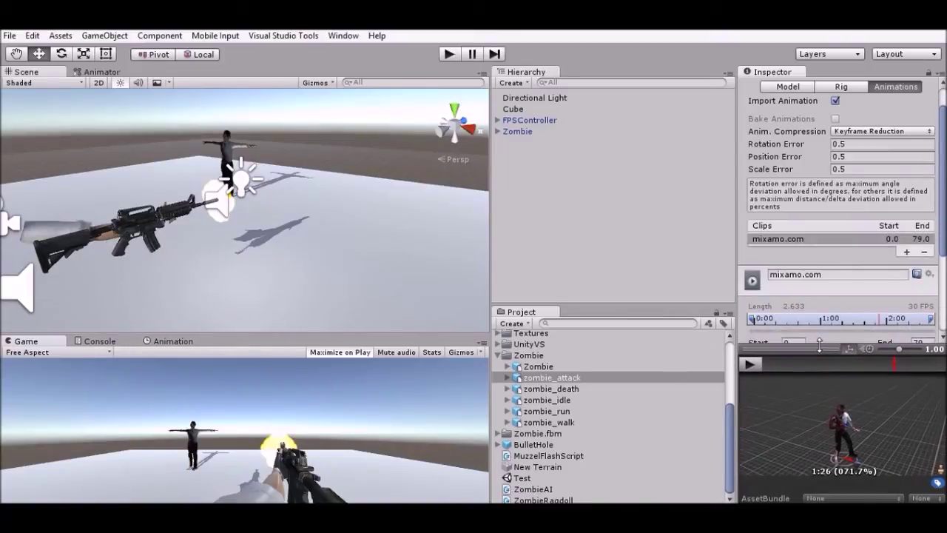
scroll(239, 245, down, 3)
scroll(239, 245, up, 4)
middle_drag(177, 244, 209, 210)
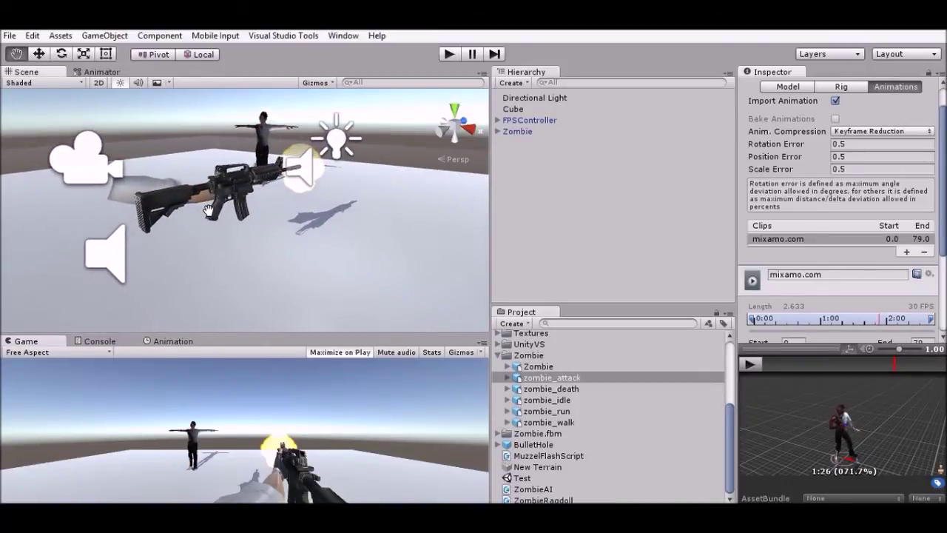
middle_drag(209, 210, 178, 235)
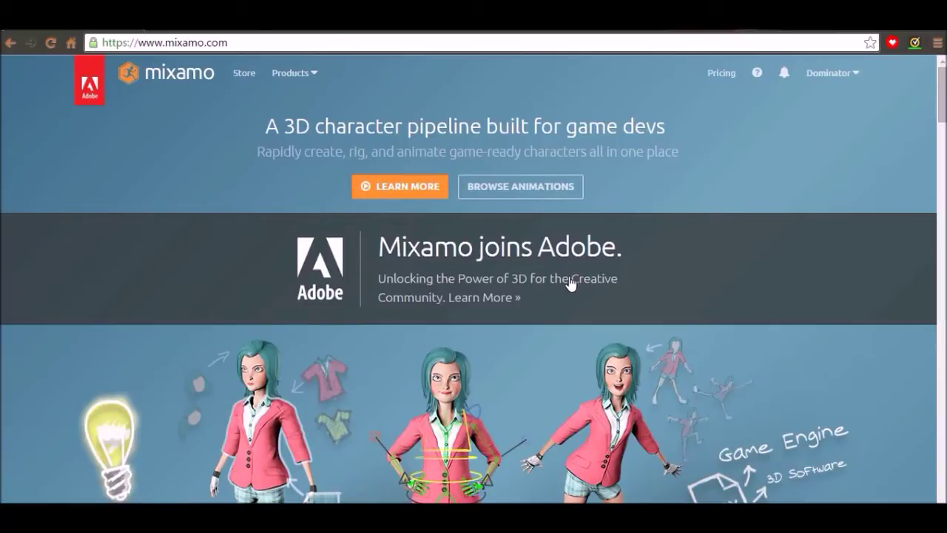
Switch to the Mixamo website, open its store and browse the featured and new packs.
click(245, 74)
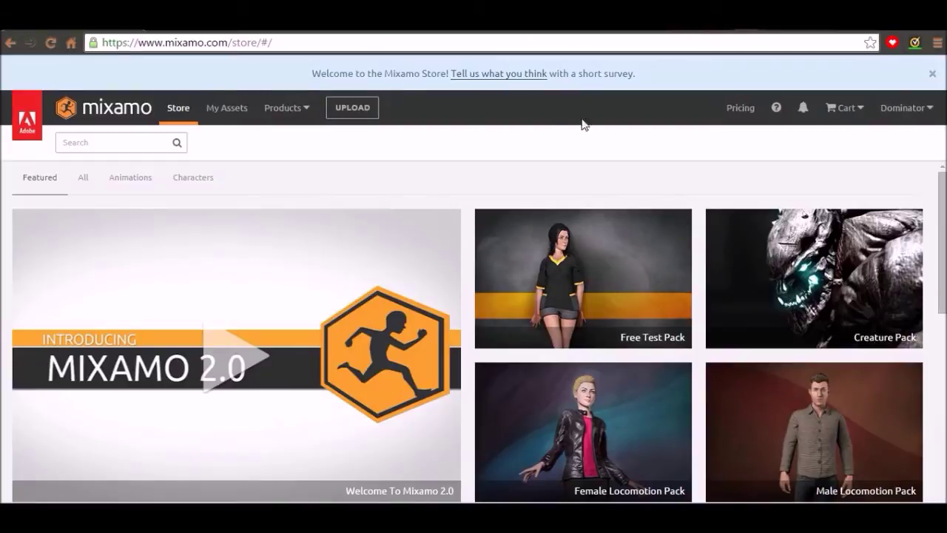
scroll(683, 229, down, 3)
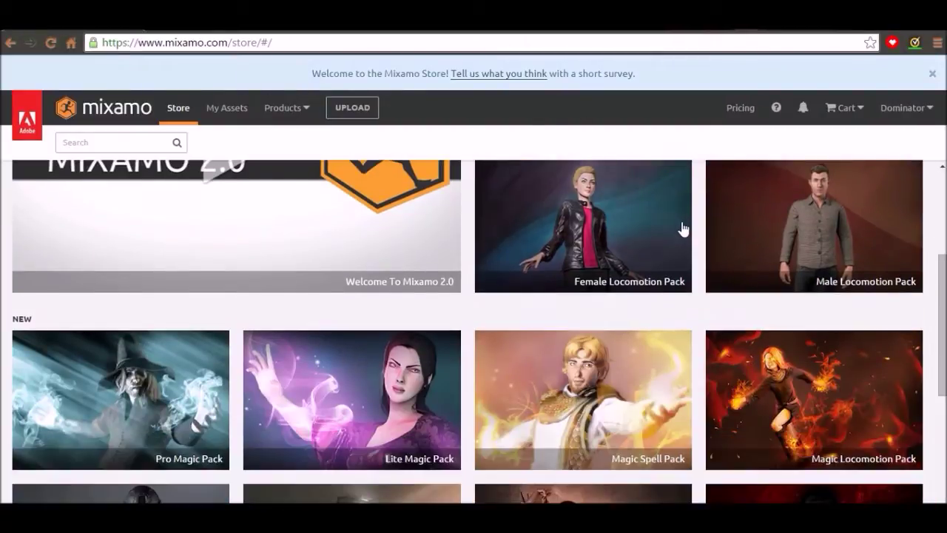
scroll(592, 246, down, 3)
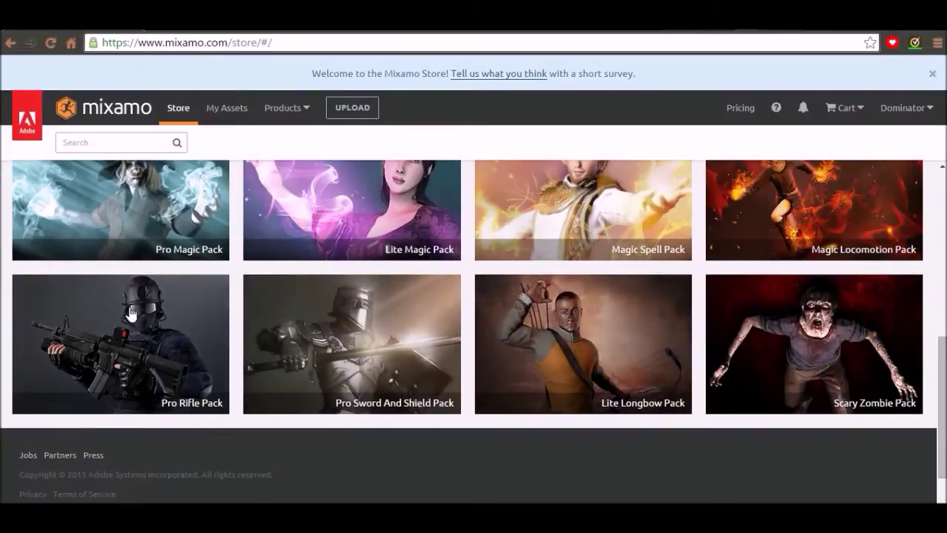
Open the Pro Rifle Pack and start customizing it to list its individual animations.
click(126, 312)
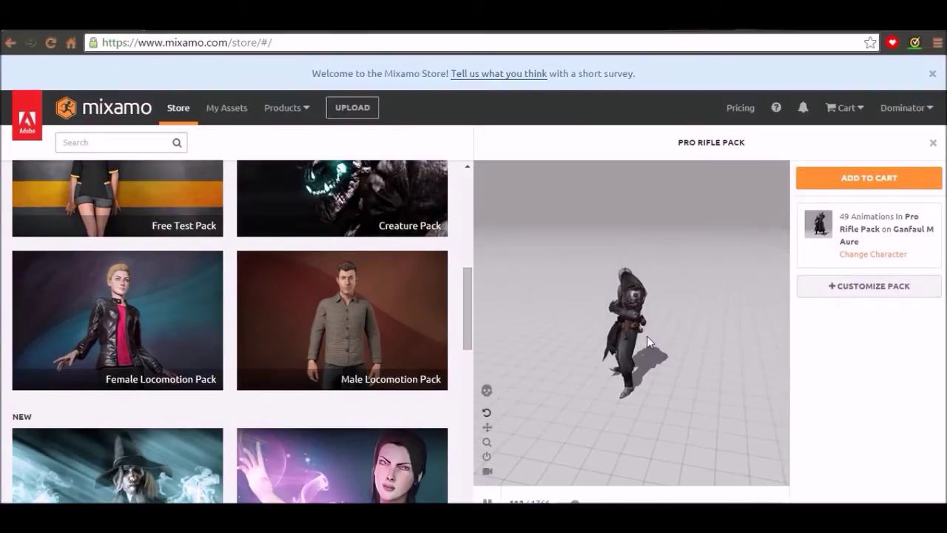
click(845, 288)
scroll(862, 283, down, 4)
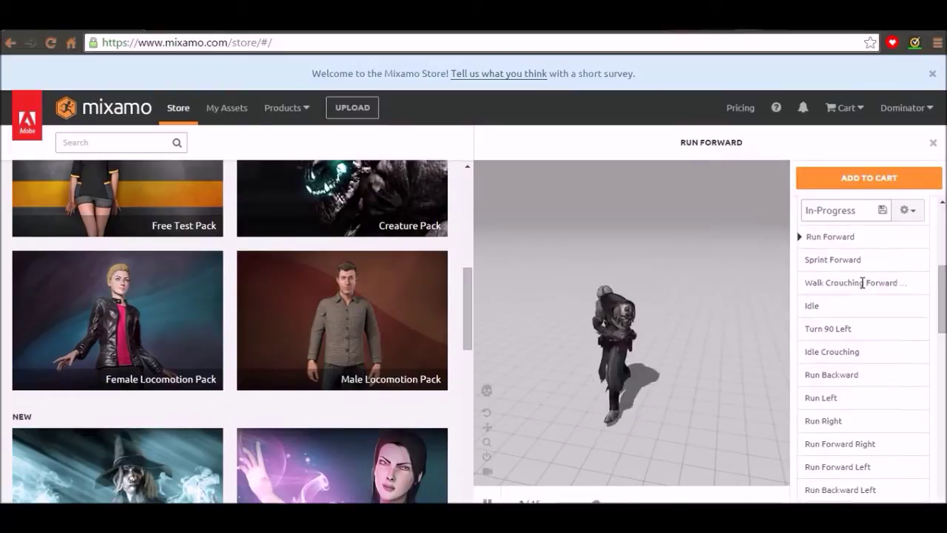
Remove the Sprint Forward, Walk Crouching Forward, Idle and Turn 90 Left animations from the in-progress pack.
click(917, 259)
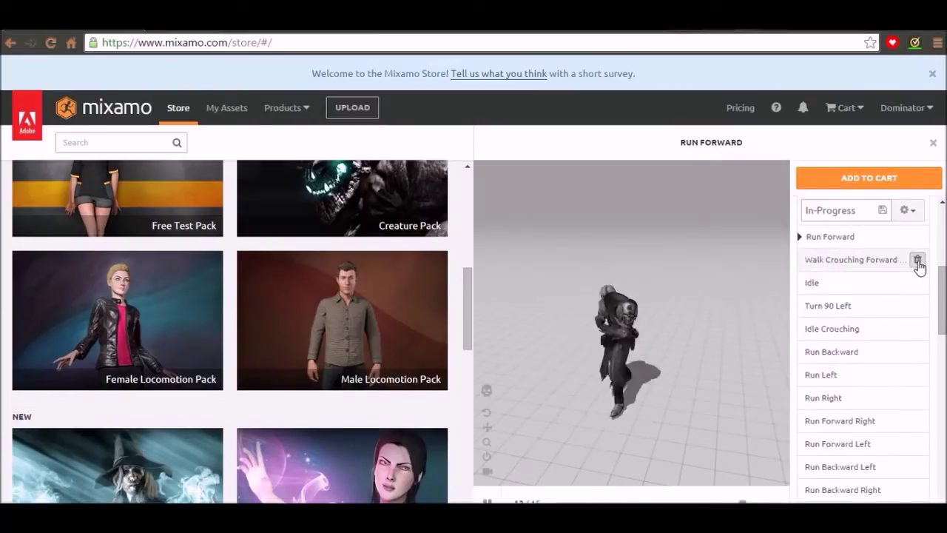
click(918, 260)
click(918, 260)
click(918, 260)
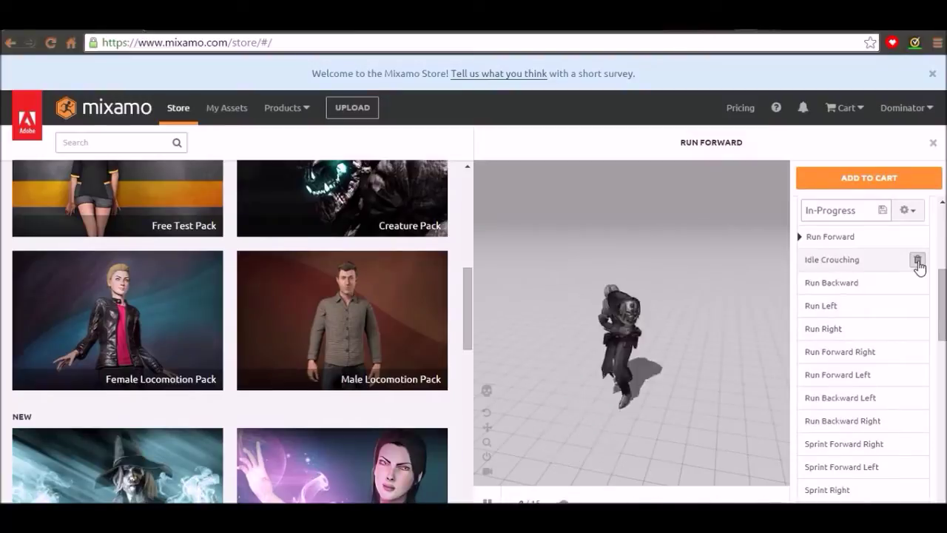
click(918, 260)
click(917, 261)
click(917, 261)
click(917, 260)
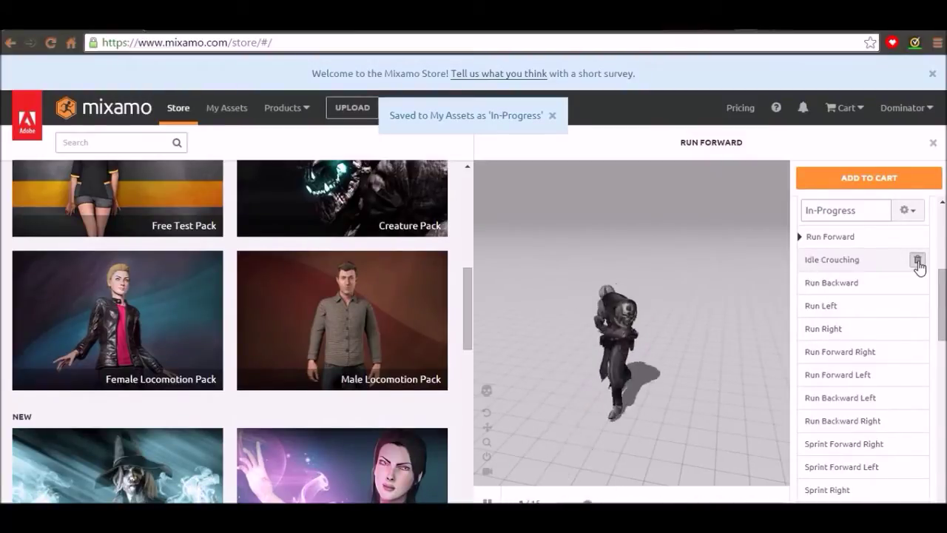
Remove the unneeded animations from Idle Crouching through Sprint Forward Right, keeping Run Forward in the pack.
click(919, 261)
click(918, 260)
click(918, 261)
click(918, 260)
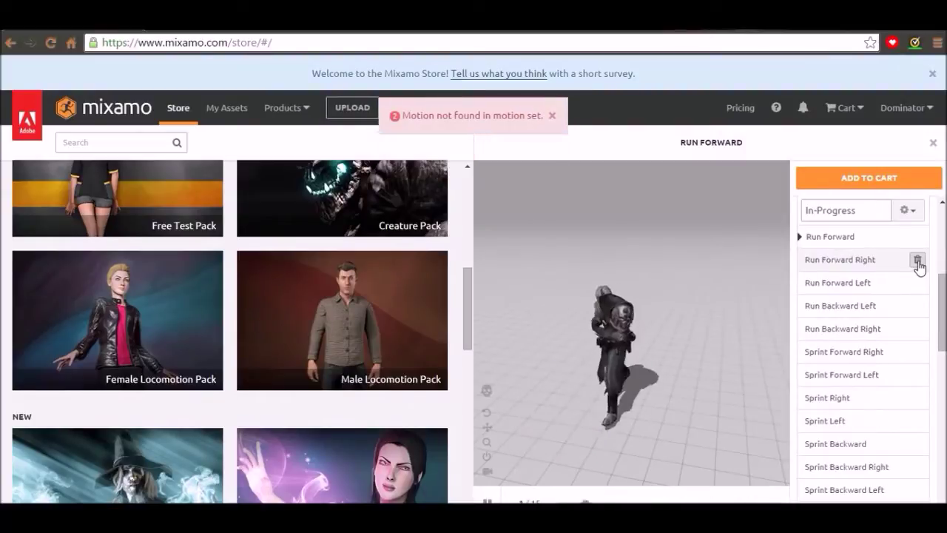
click(917, 260)
click(917, 260)
click(918, 260)
click(917, 260)
click(918, 260)
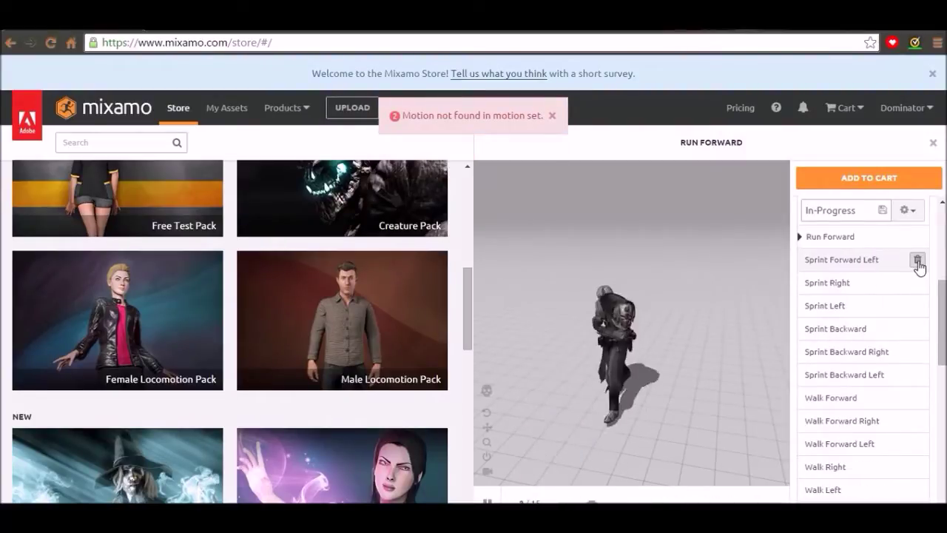
Continue trimming the in-progress pack by removing Sprint Forward Left and the sprint animations listed after it.
click(917, 260)
click(918, 260)
click(917, 260)
click(918, 260)
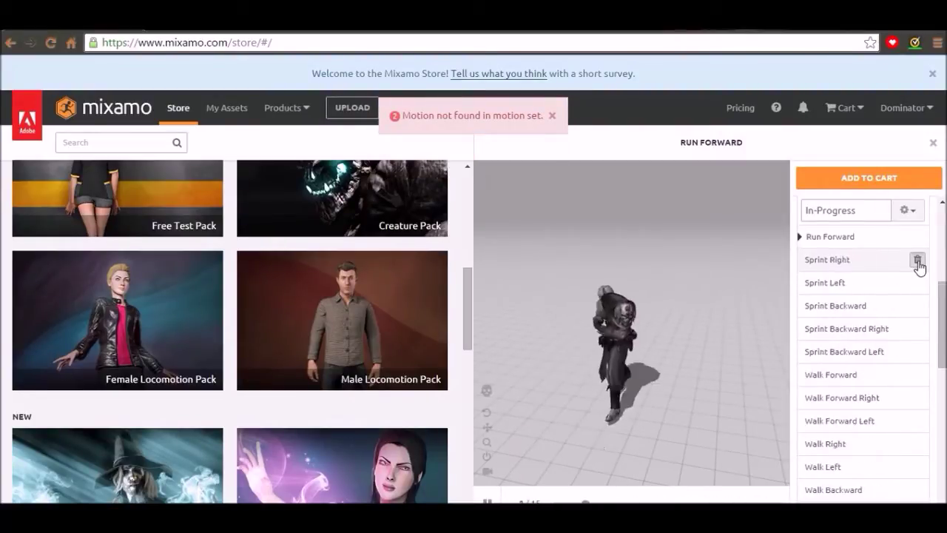
click(918, 260)
click(917, 259)
scroll(852, 366, up, 3)
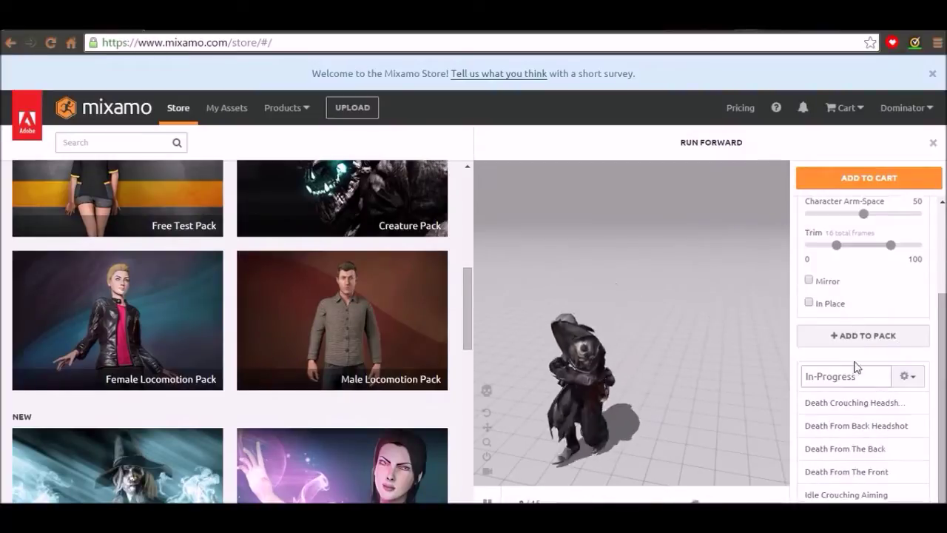
Rename the in-progress animation pack as Dominator.
click(858, 368)
click(870, 374)
drag(869, 374, 765, 387)
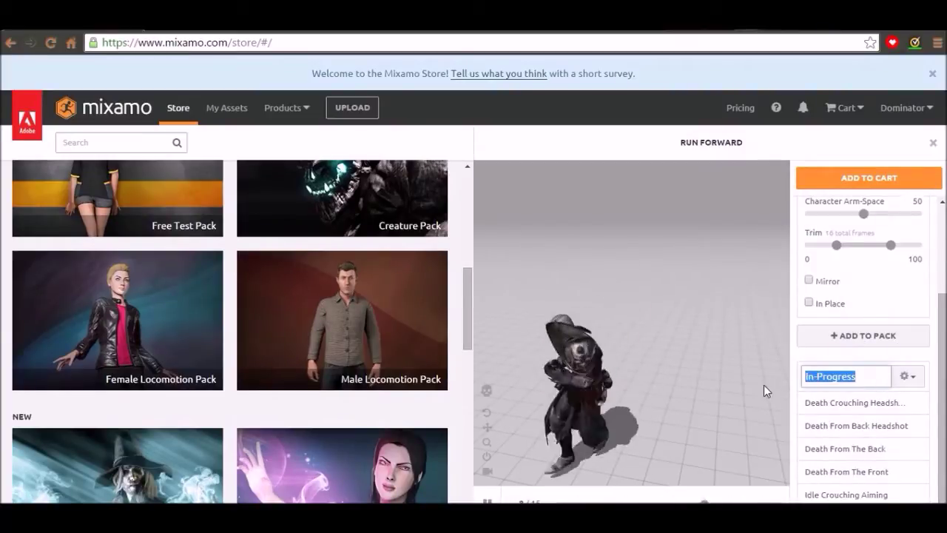
key(BackSpace)
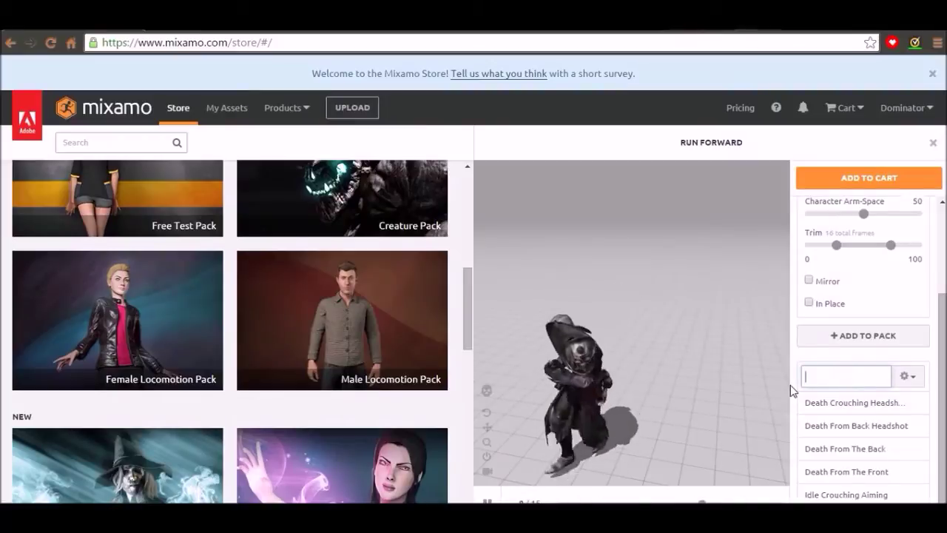
text(Dominator)
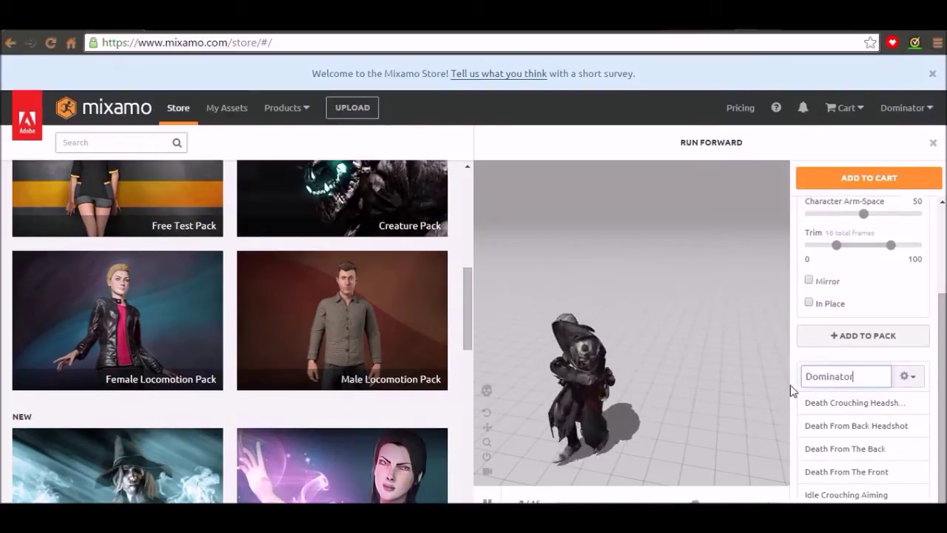
key(Return)
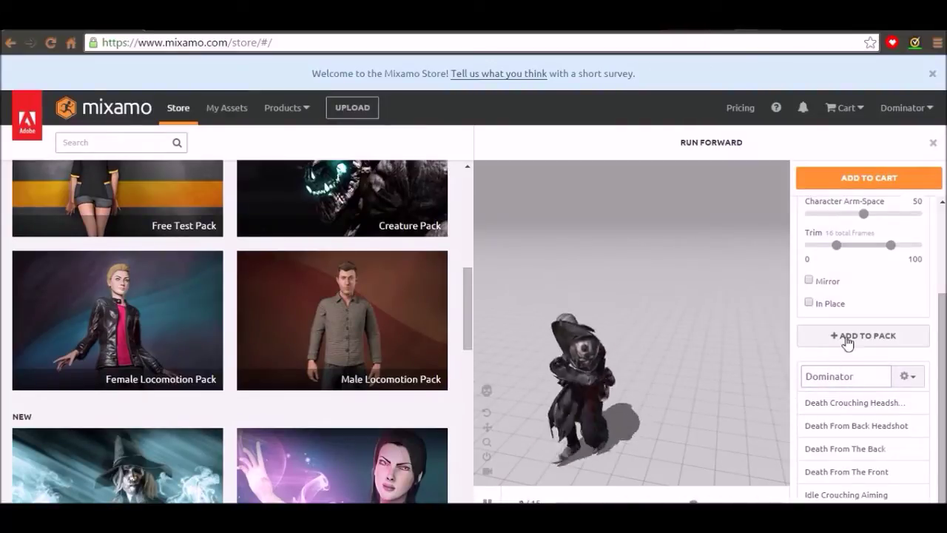
Change the pack's character to Brute from the Mixamo characters and view it performing Run Forward.
scroll(851, 338, up, 3)
click(873, 241)
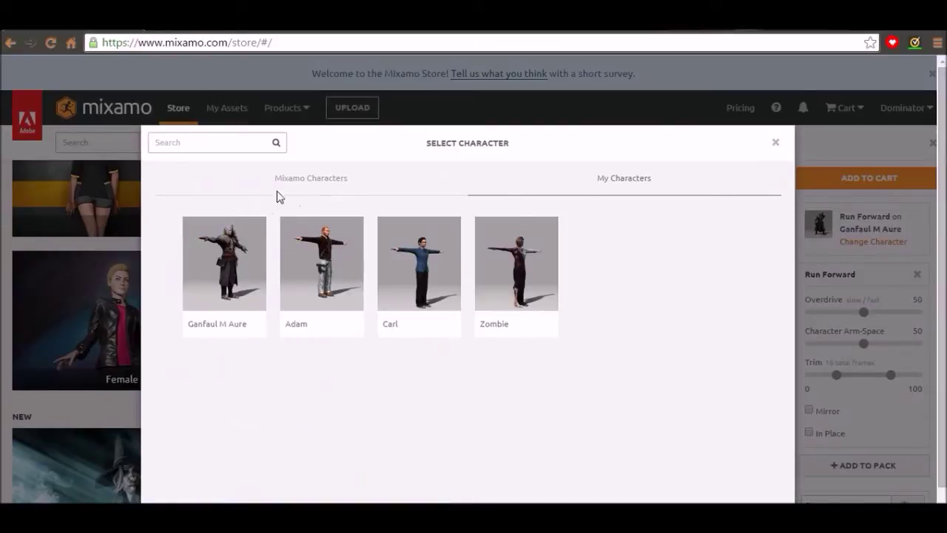
click(319, 179)
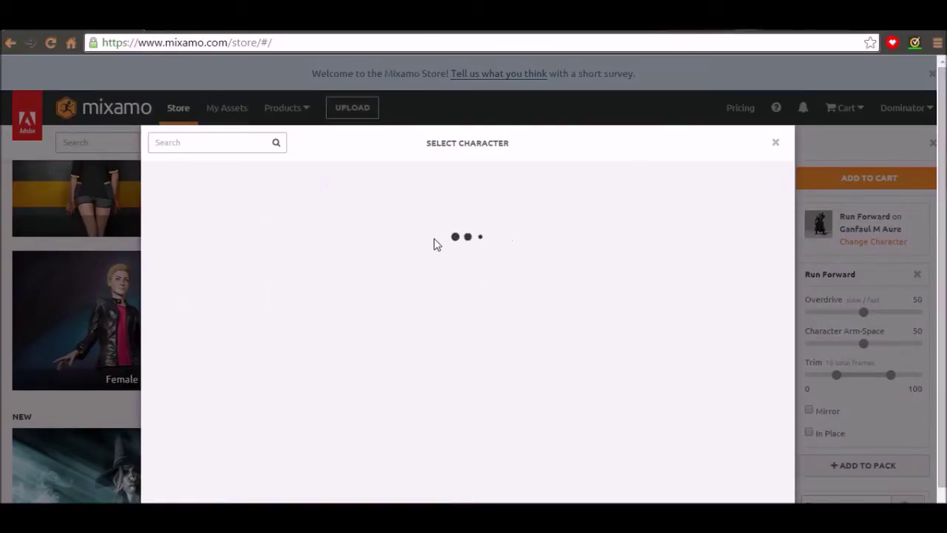
scroll(653, 276, down, 1)
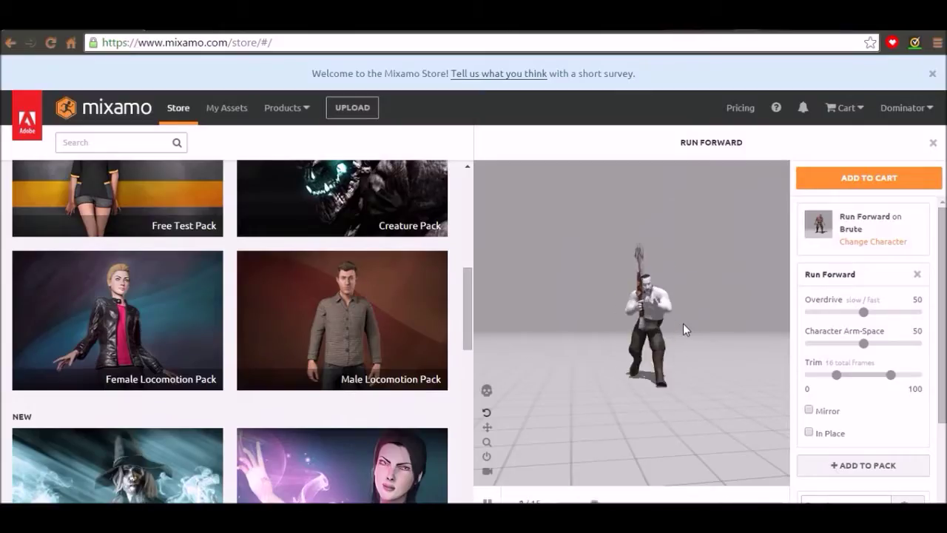
mouse_move(691, 315)
mouse_down()
mouse_move(606, 294)
mouse_move(679, 317)
mouse_up()
scroll(942, 316, down, 1)
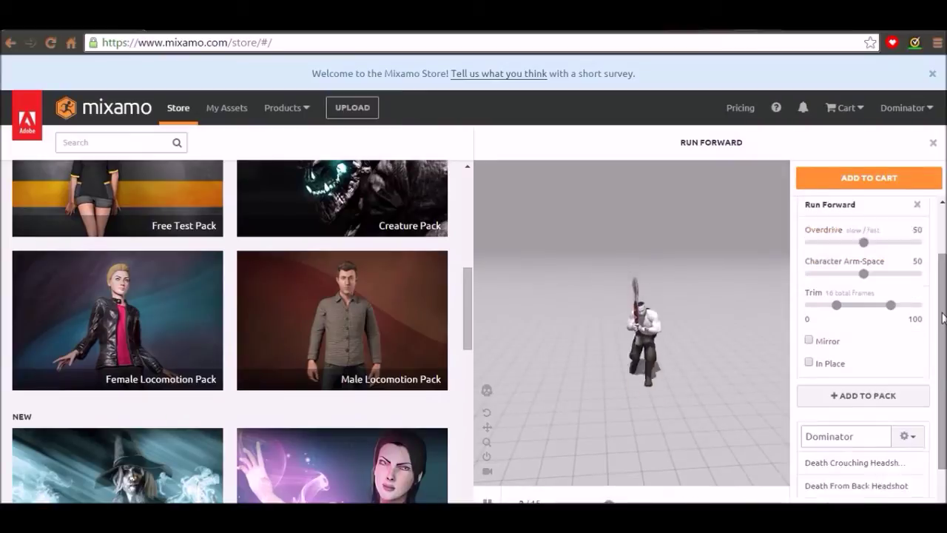
Remove the Death Crouching Headshot animation from the Dominator pack and try to add the pack to the cart.
scroll(942, 317, down, 1)
click(917, 403)
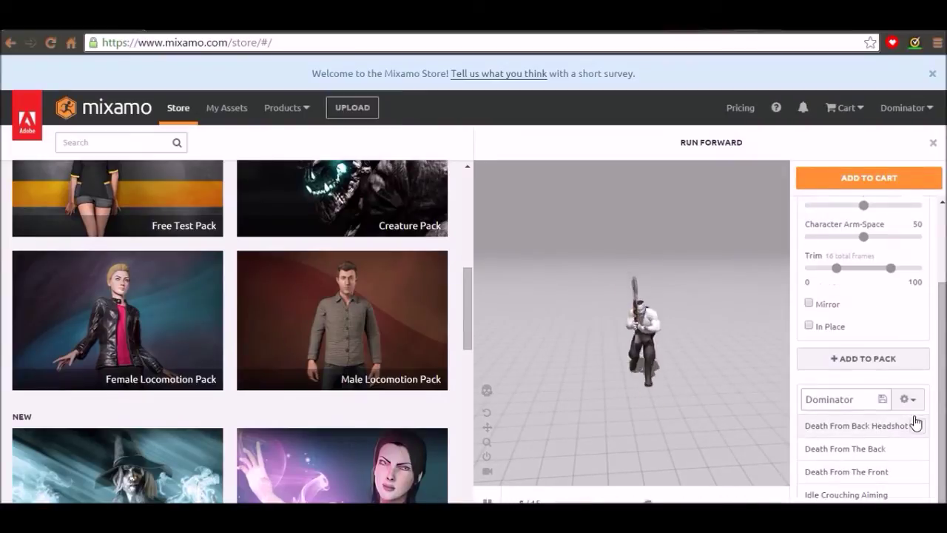
scroll(880, 259, up, 2)
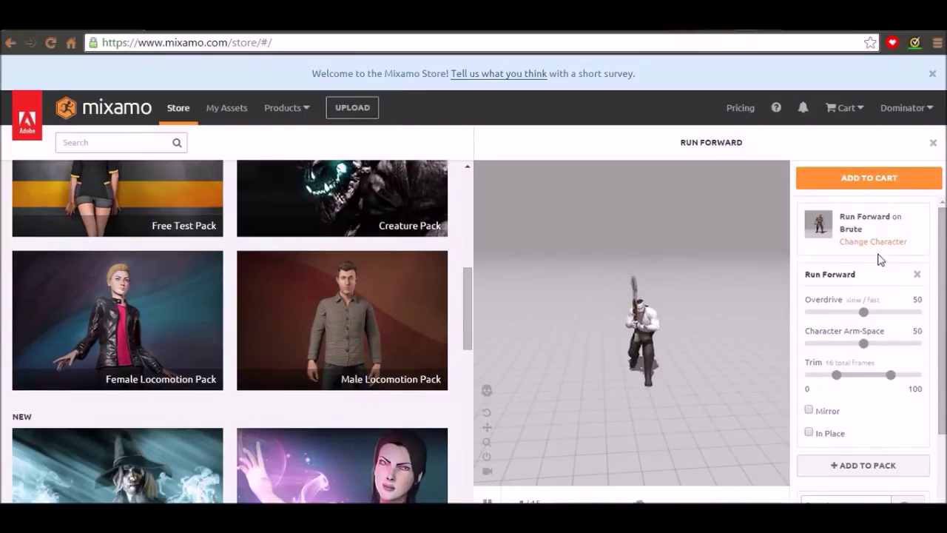
click(848, 179)
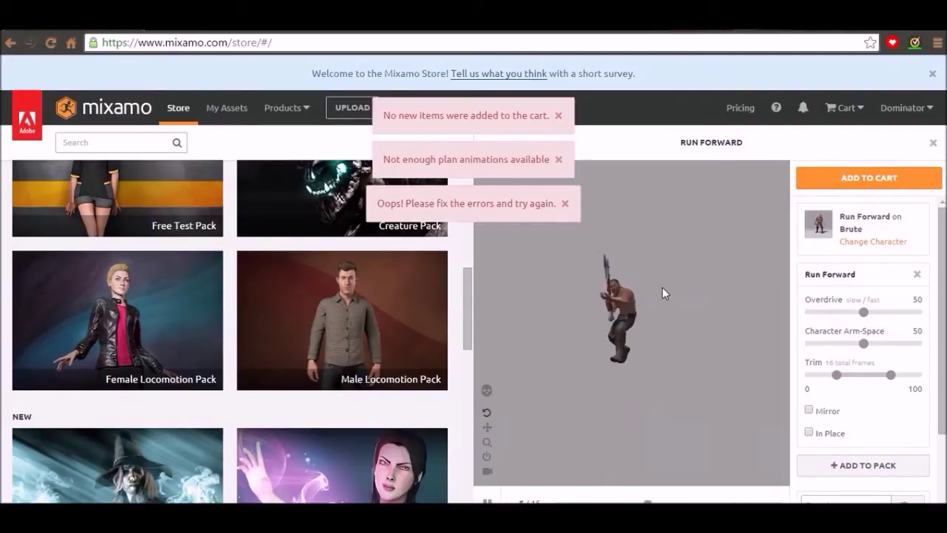
Open the saved animations under My Assets and look through the owned packs and clips.
scroll(858, 372, down, 2)
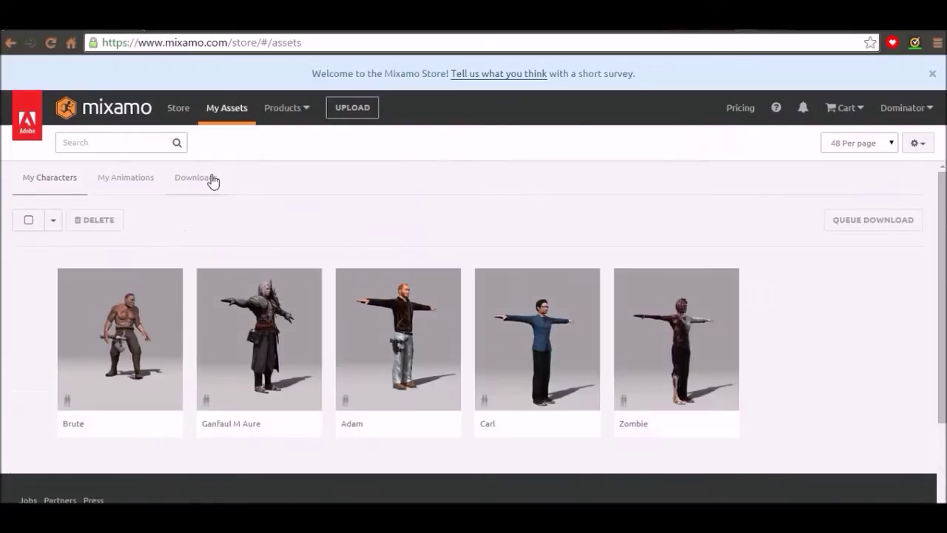
click(127, 181)
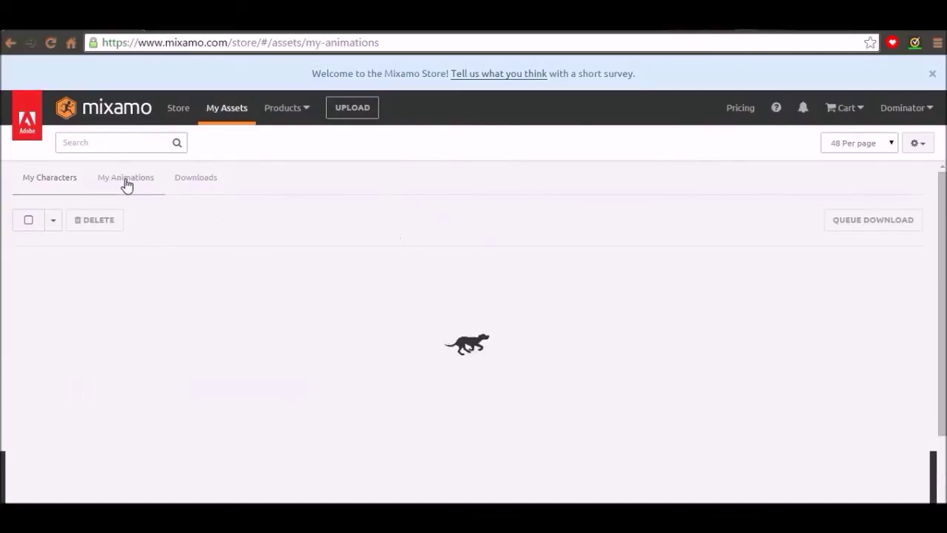
scroll(614, 296, down, 2)
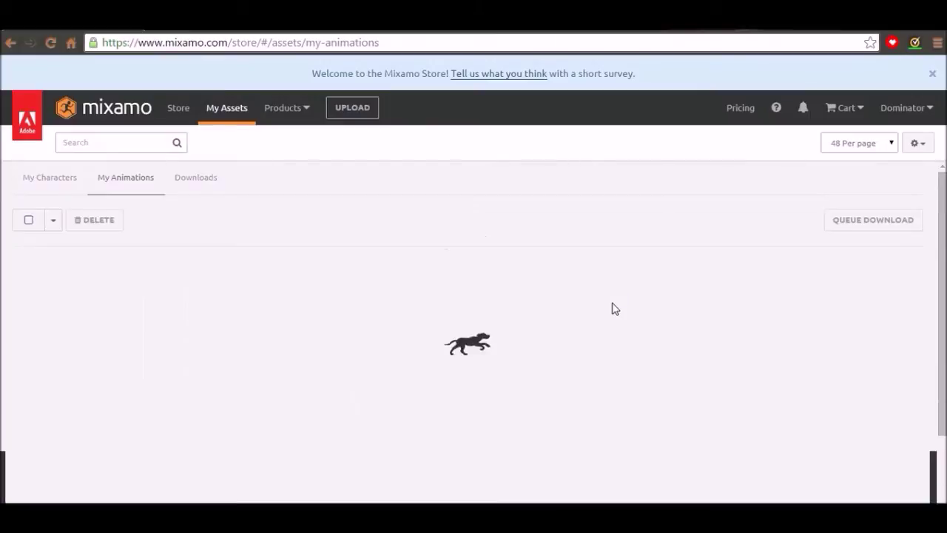
scroll(616, 307, up, 2)
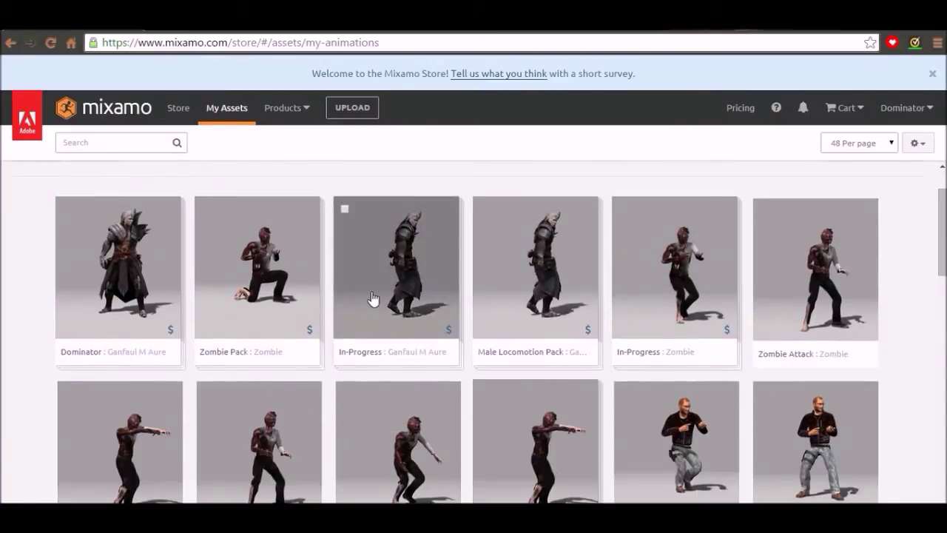
scroll(459, 355, down, 3)
scroll(548, 364, up, 2)
scroll(552, 362, down, 2)
Preview Zombie Walk from the owned In-Progress zombie pack, check the Downloads list and return to My Animations.
click(547, 367)
scroll(548, 366, up, 3)
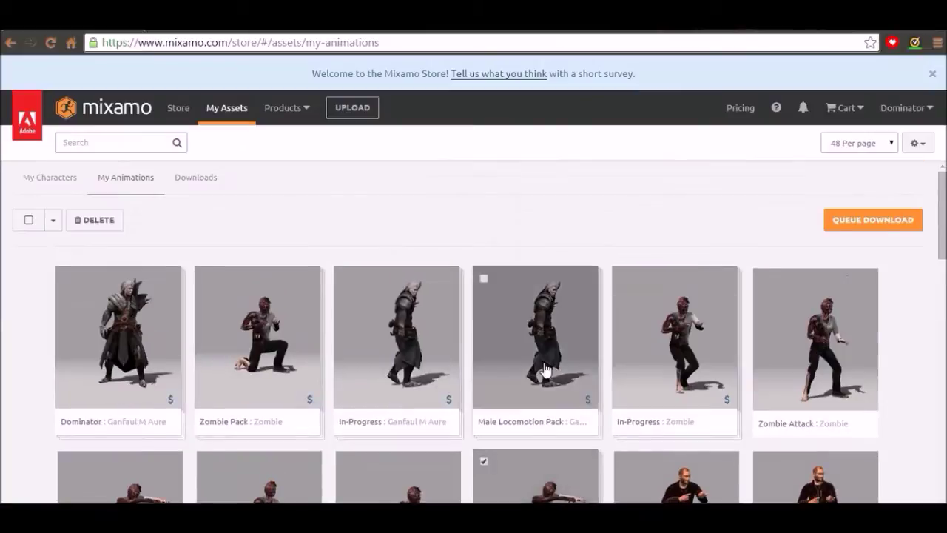
click(544, 368)
scroll(266, 350, down, 3)
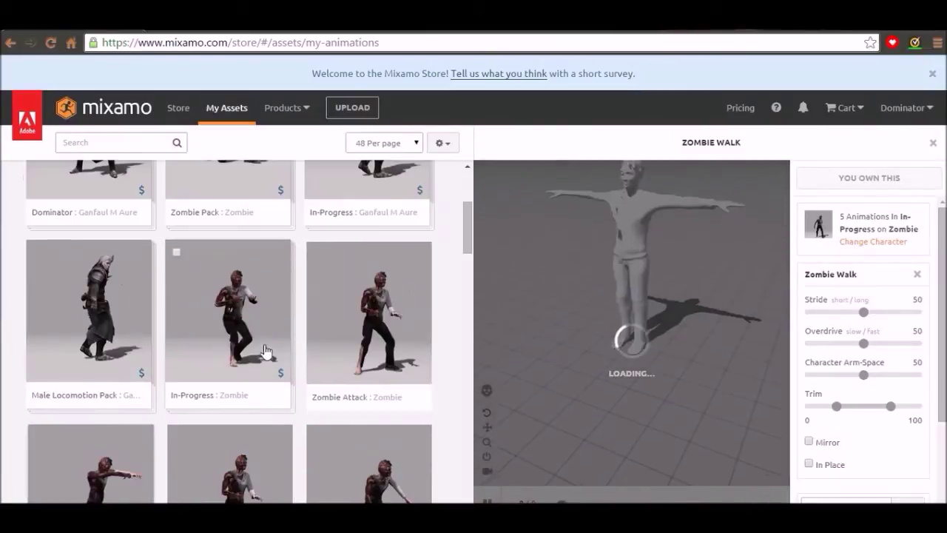
scroll(266, 411, down, 3)
scroll(269, 412, up, 6)
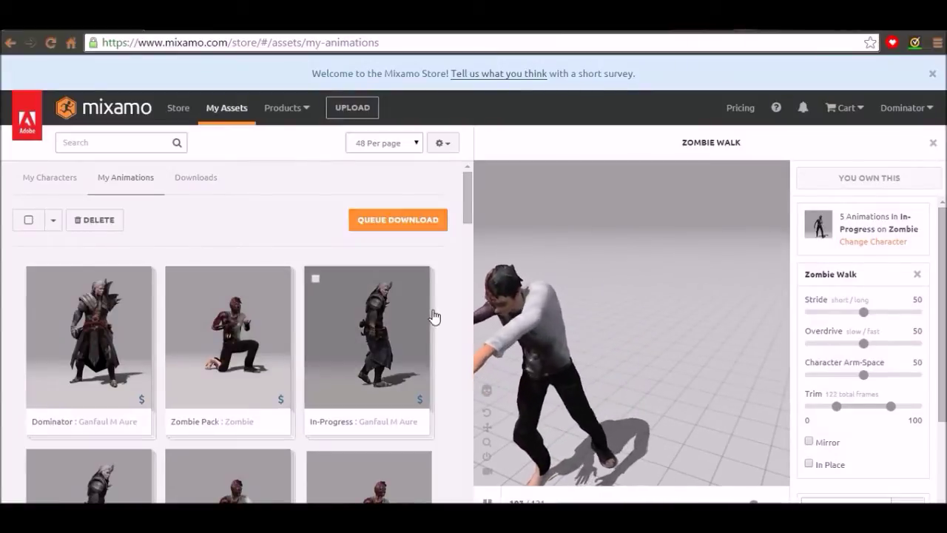
click(199, 196)
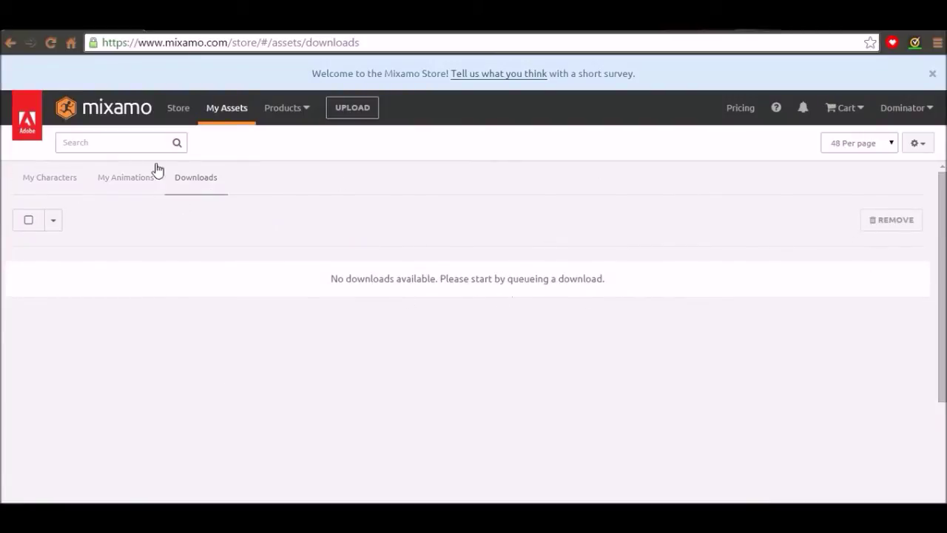
click(118, 178)
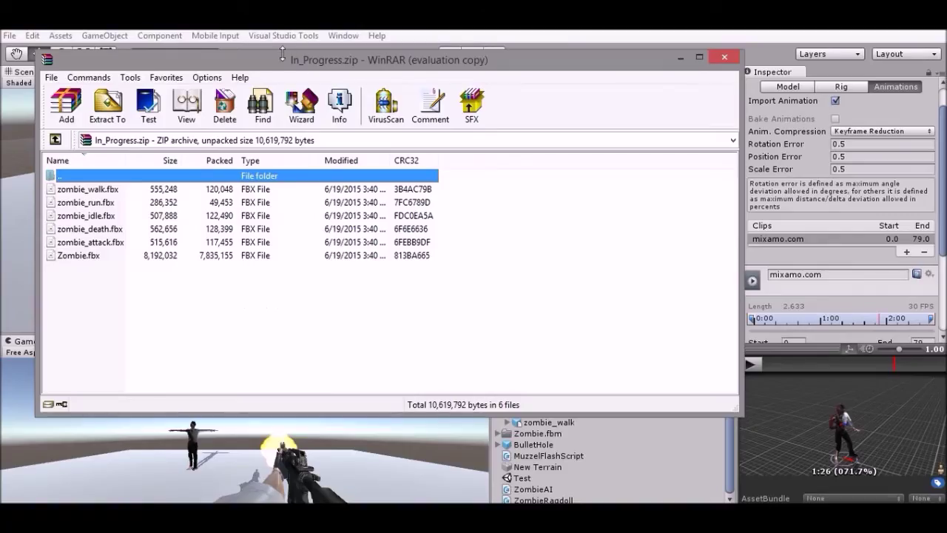
Switch to the In_Progress.zip archive in WinRAR and show the zombie FBX files it contains.
drag(288, 57, 391, 83)
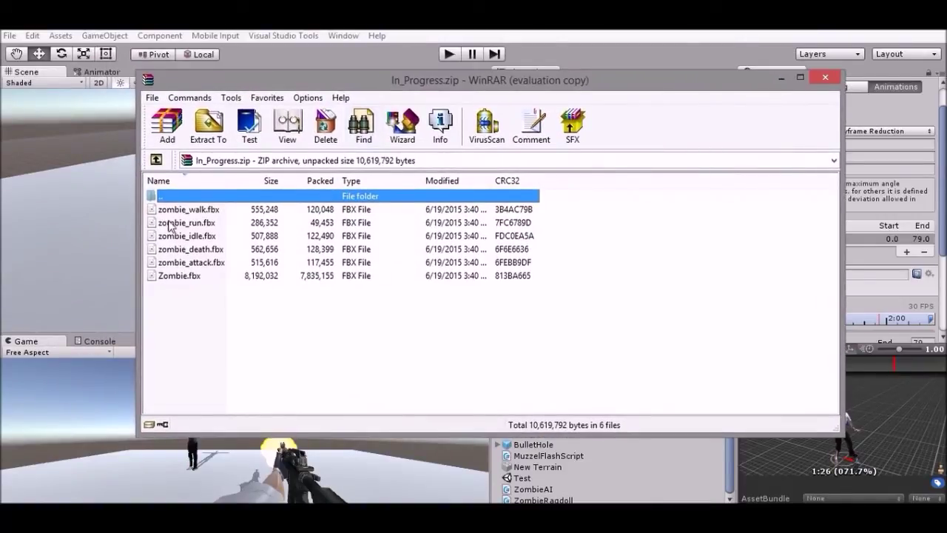
drag(213, 307, 172, 206)
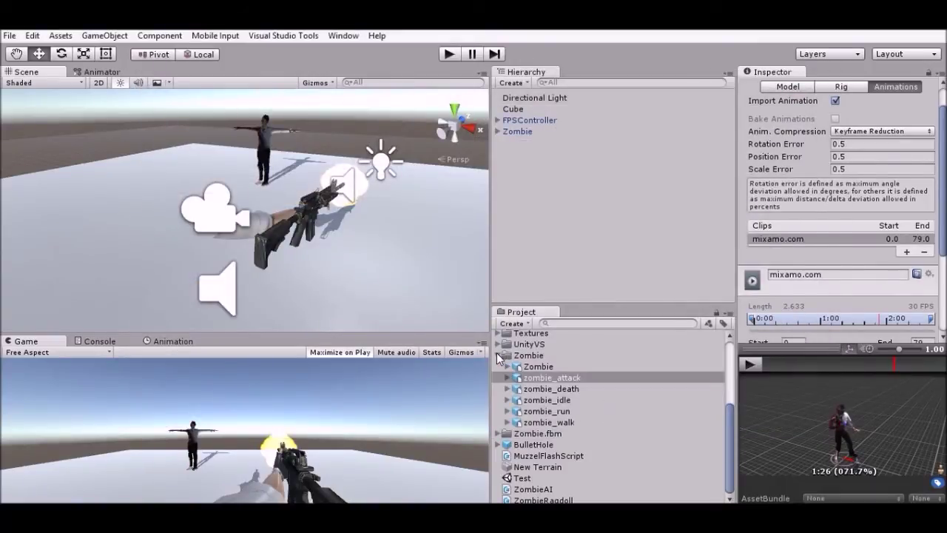
Switch to Unity and inspect the imported zombie animation files and the Zombie model in the project's Zombie folder.
click(498, 355)
click(499, 421)
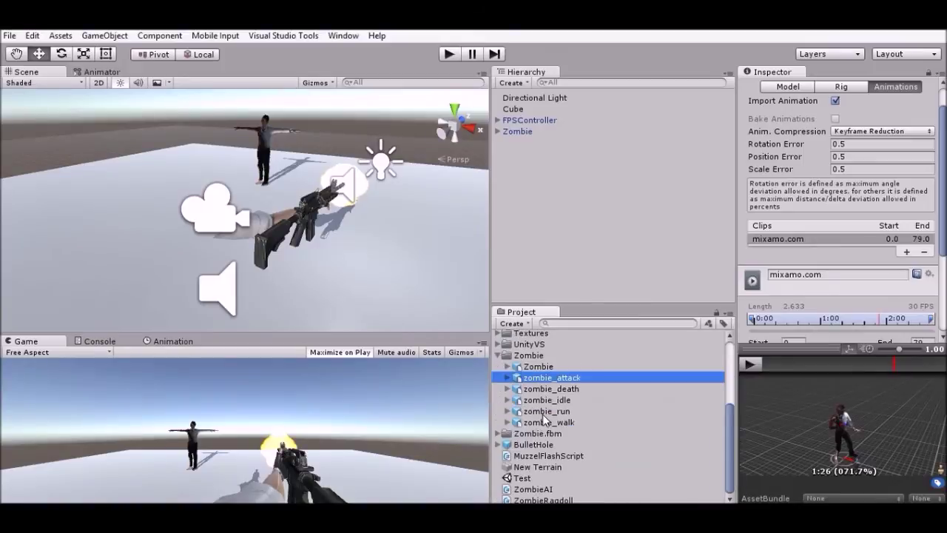
click(548, 400)
click(549, 422)
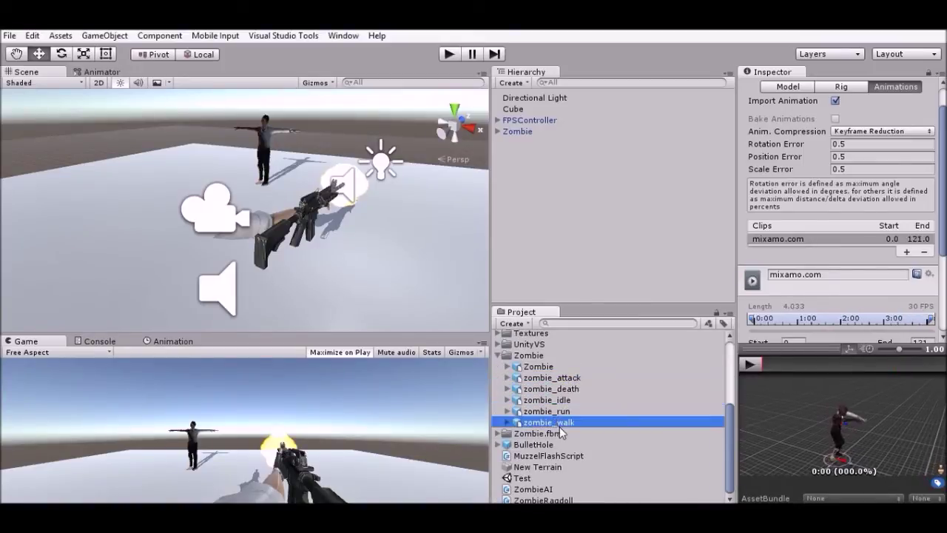
click(551, 389)
click(553, 378)
click(547, 366)
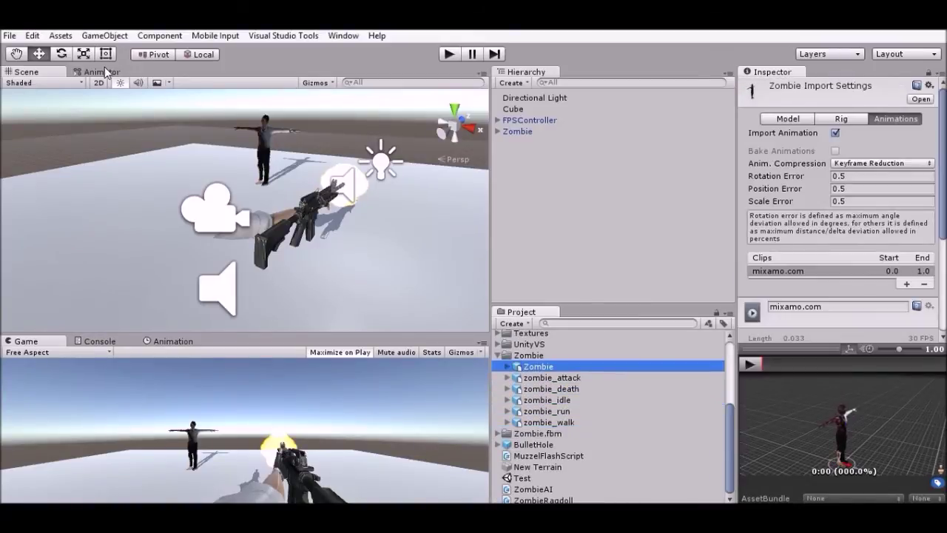
Look at the Animator view briefly and return to the Scene view.
click(104, 72)
mouse_move(306, 238)
middle_down()
mouse_move(386, 214)
mouse_move(380, 274)
mouse_move(281, 240)
mouse_move(292, 247)
middle_up()
click(31, 71)
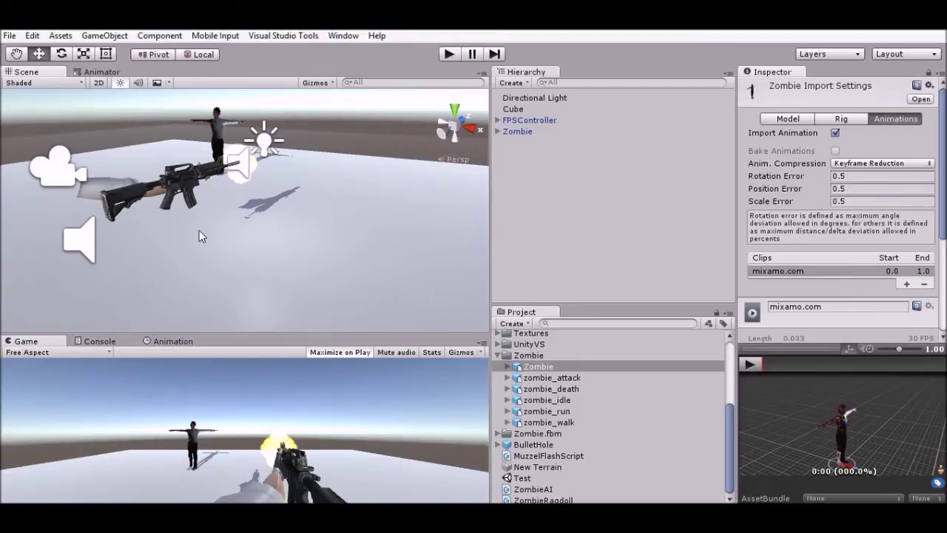
scroll(199, 230, down, 3)
middle_drag(169, 248, 248, 247)
scroll(250, 245, up, 1)
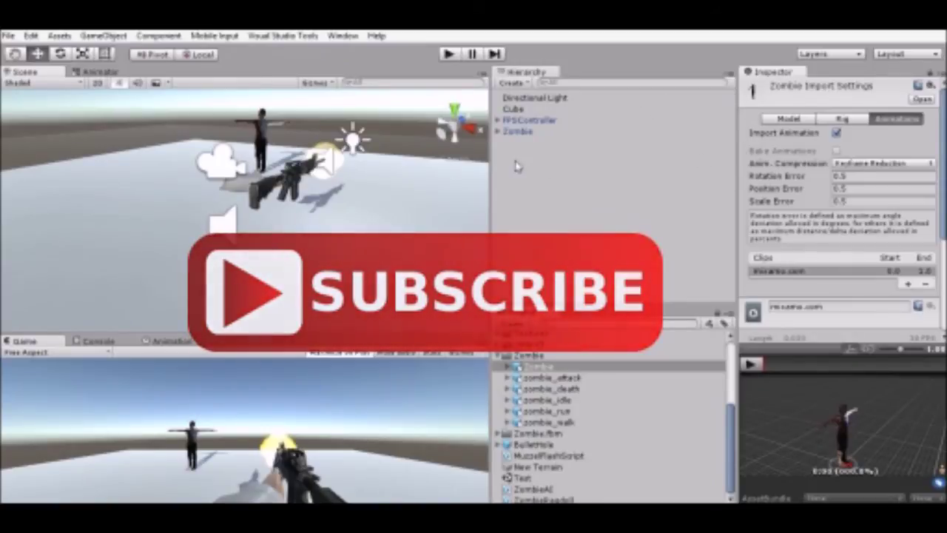
middle_drag(187, 181, 209, 194)
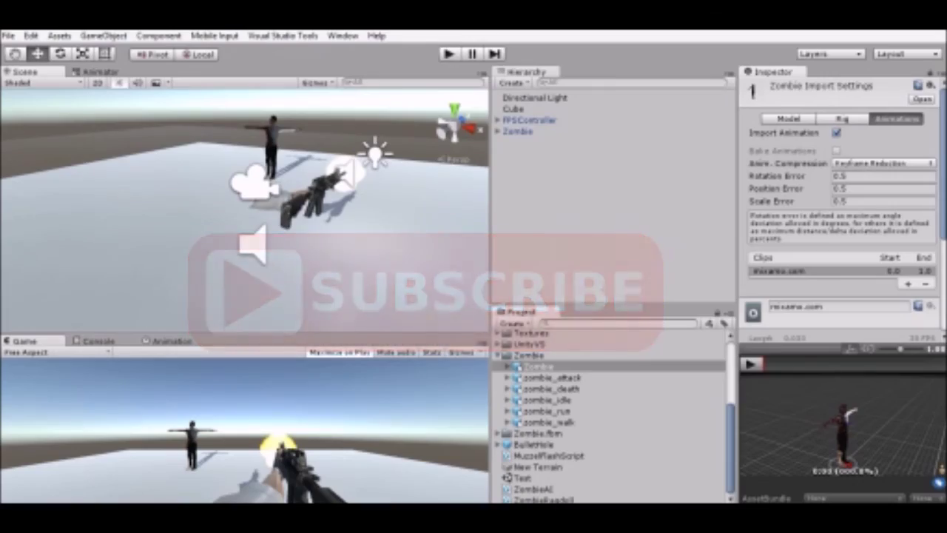